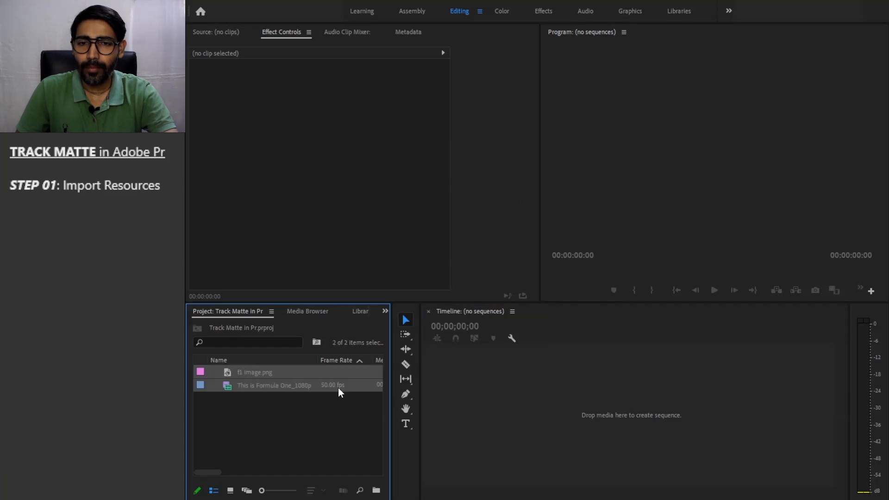
Step: Create a black (000000) color matte with the default video settings and name it Black Solid
{"action": "right_click", "coordinate": [287, 429]}
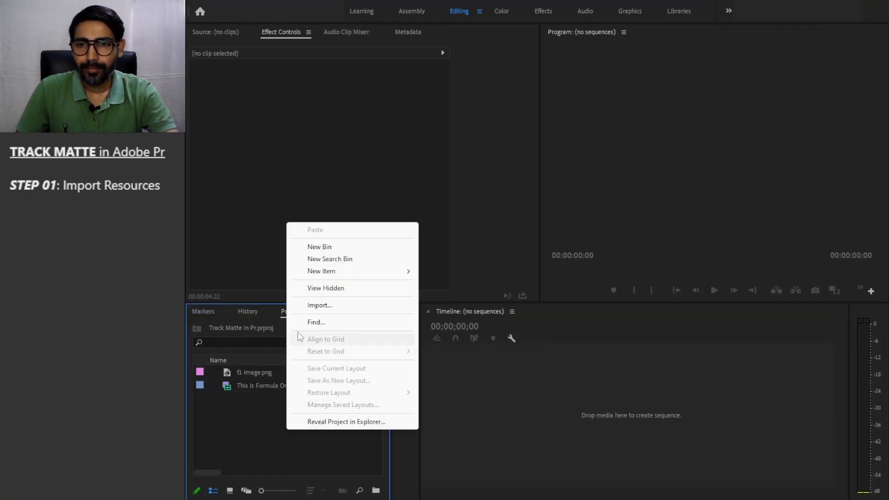
{"action": "mouse_move", "coordinate": [323, 276]}
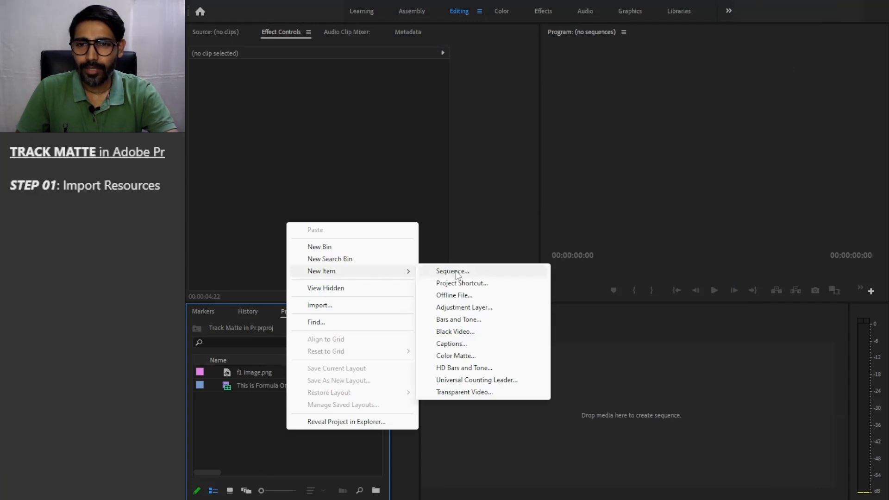
{"action": "left_click", "coordinate": [465, 357]}
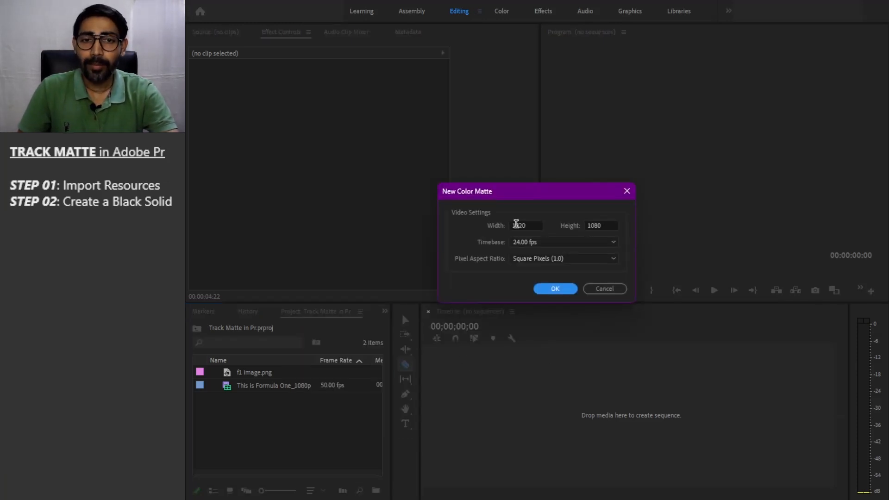
{"action": "left_click", "coordinate": [555, 288]}
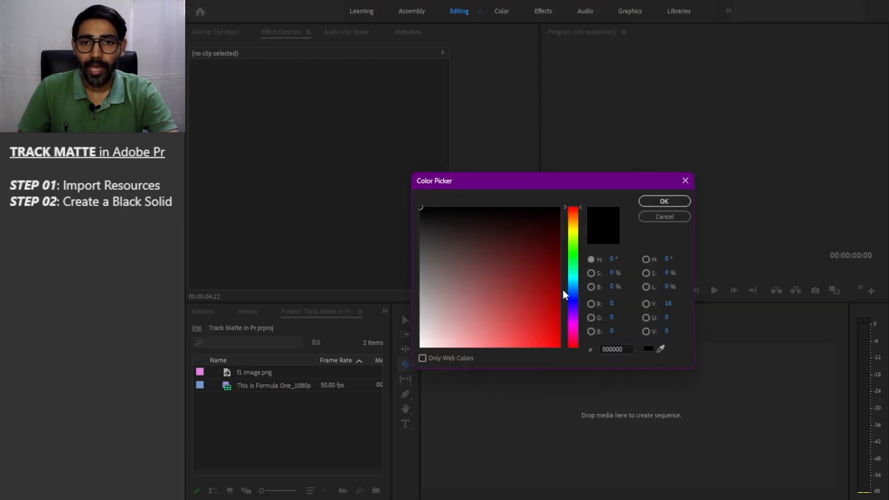
{"action": "mouse_move", "coordinate": [495, 315]}
{"action": "left_mouse_down"}
{"action": "mouse_move", "coordinate": [482, 333]}
{"action": "mouse_move", "coordinate": [446, 326]}
{"action": "mouse_move", "coordinate": [369, 192]}
{"action": "left_mouse_up"}
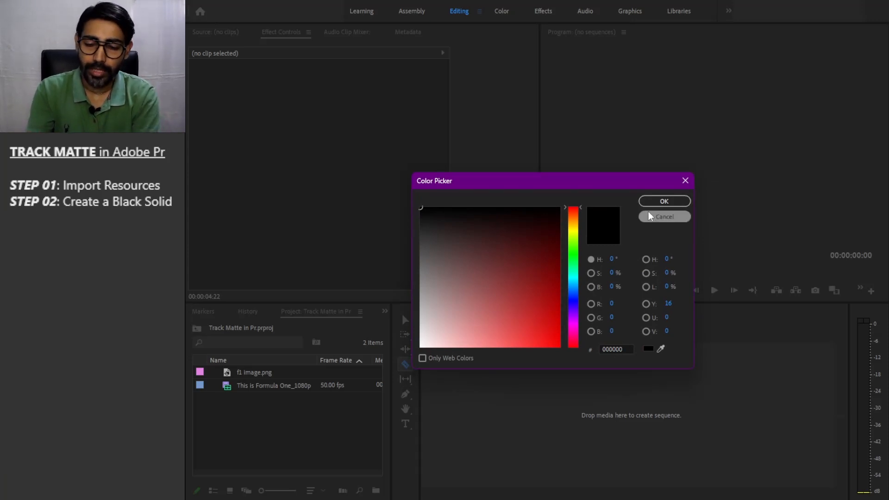
{"action": "left_click", "coordinate": [664, 201]}
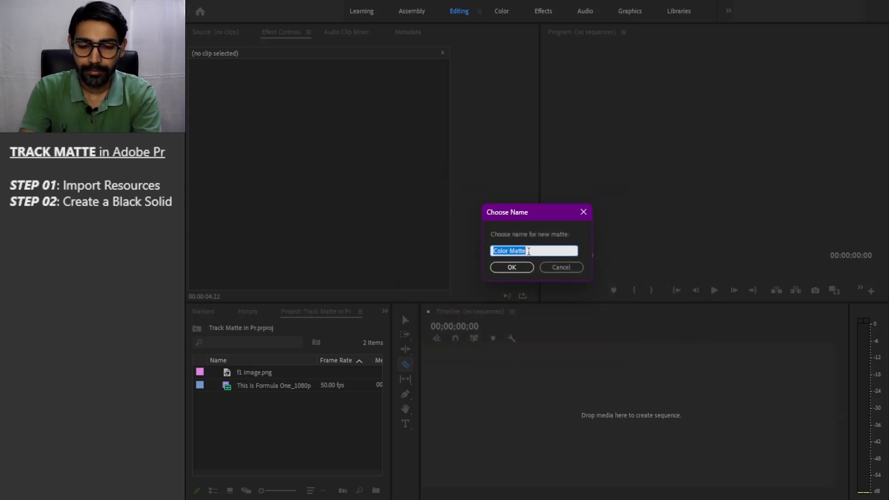
{"action": "type", "text": "Black"}
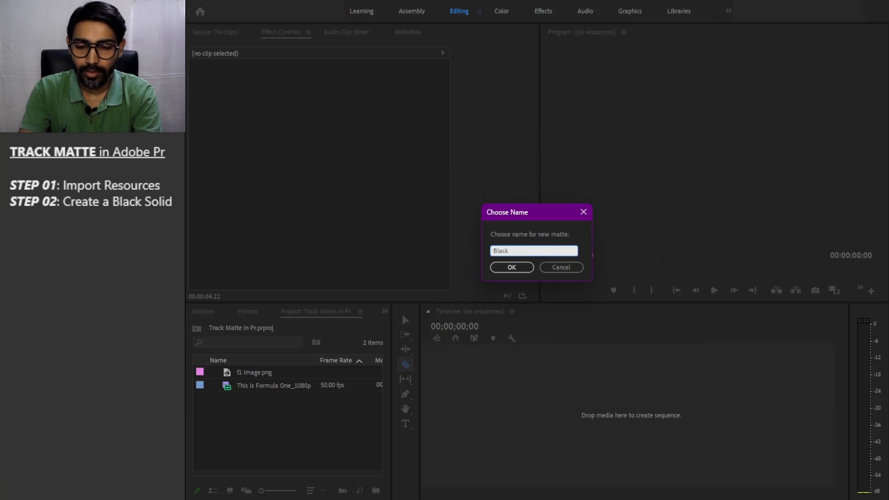
{"action": "type", "text": " Solid"}
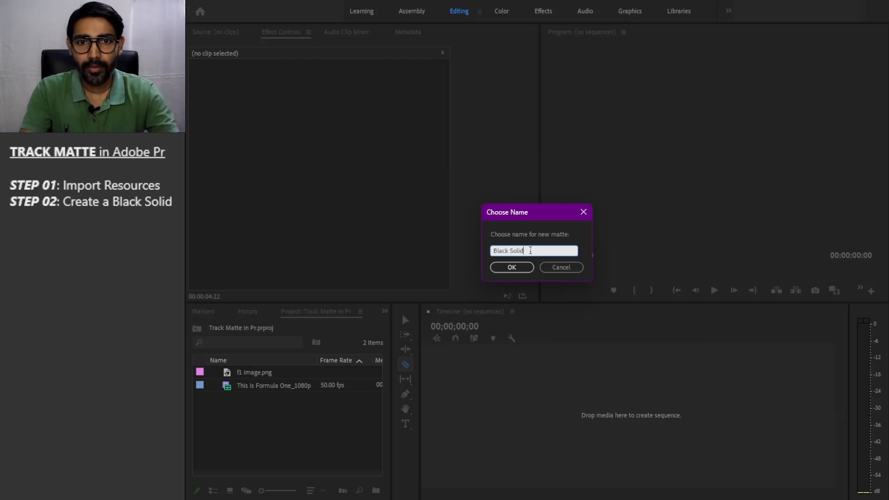
{"action": "left_click", "coordinate": [518, 269]}
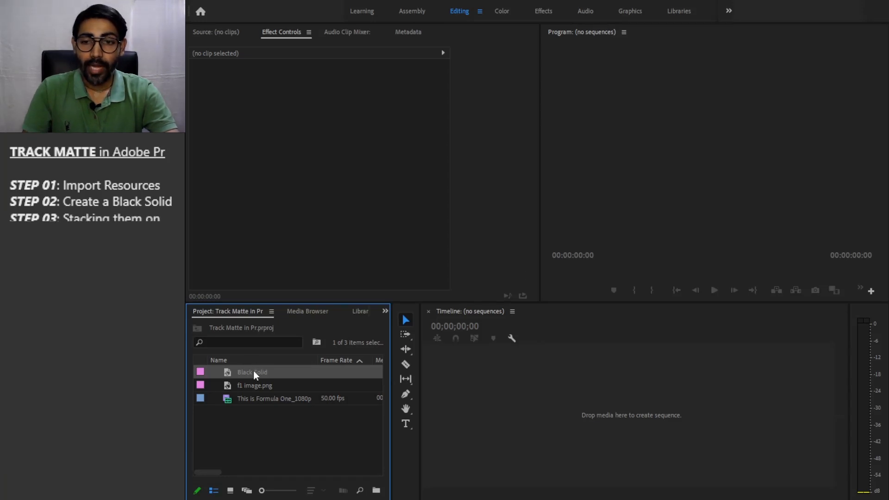
Step: Make a new sequence from the Black Solid matte and rename that sequence No Track Matte
{"action": "left_click_drag", "start_coordinate": [254, 372], "coordinate": [452, 388]}
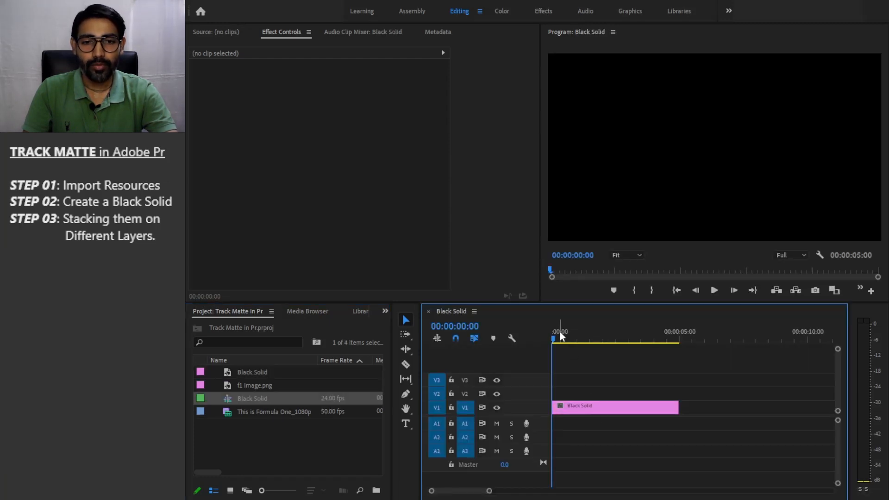
{"action": "left_click", "coordinate": [242, 399]}
{"action": "key", "text": "Return"}
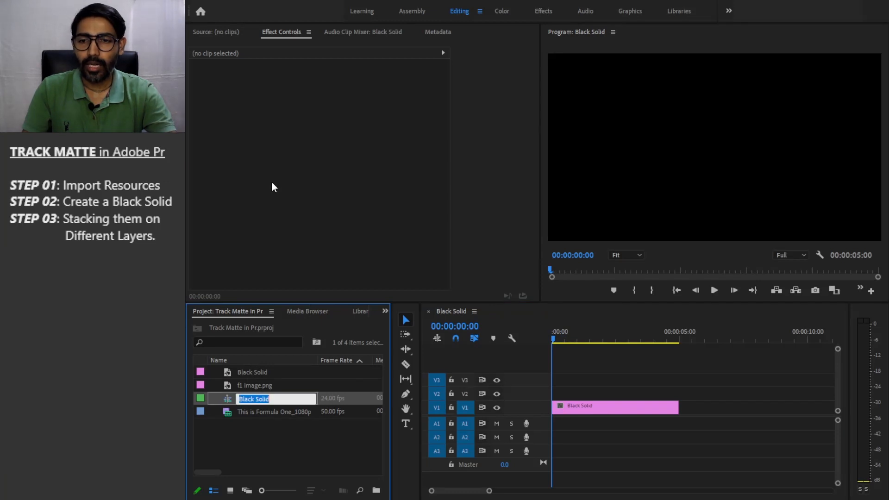
{"action": "type", "text": "No"}
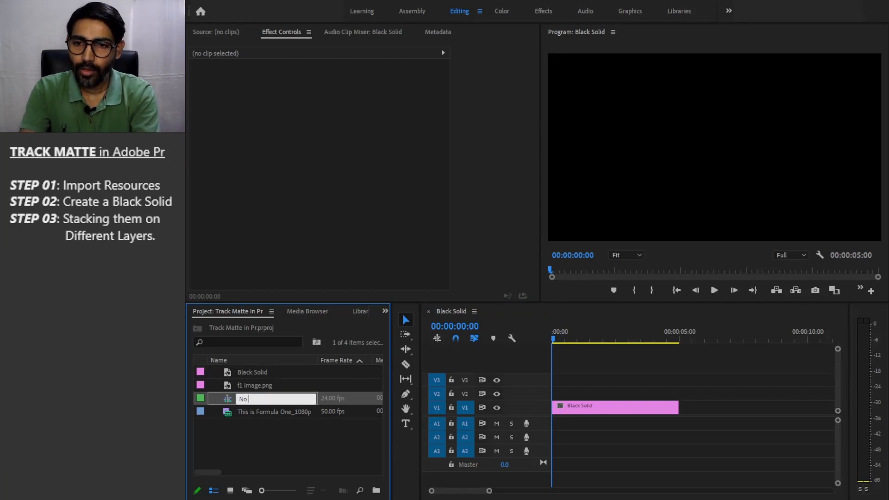
{"action": "type", "text": " Track M"}
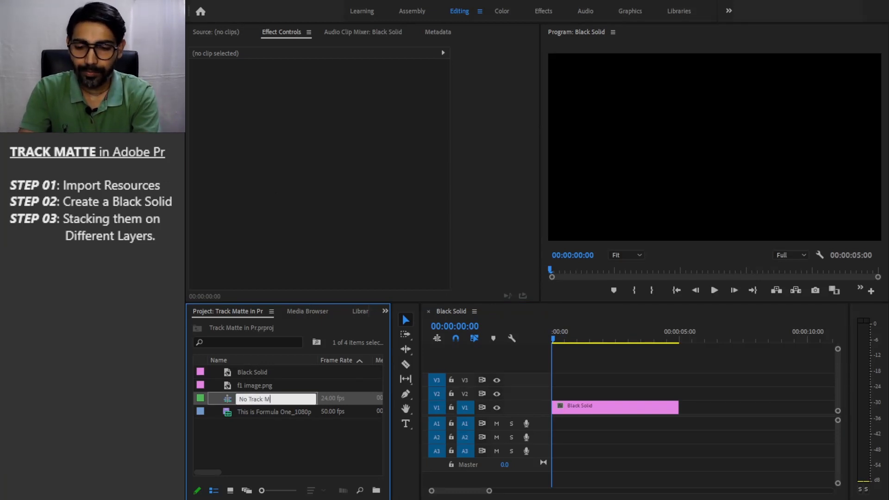
{"action": "type", "text": "atte"}
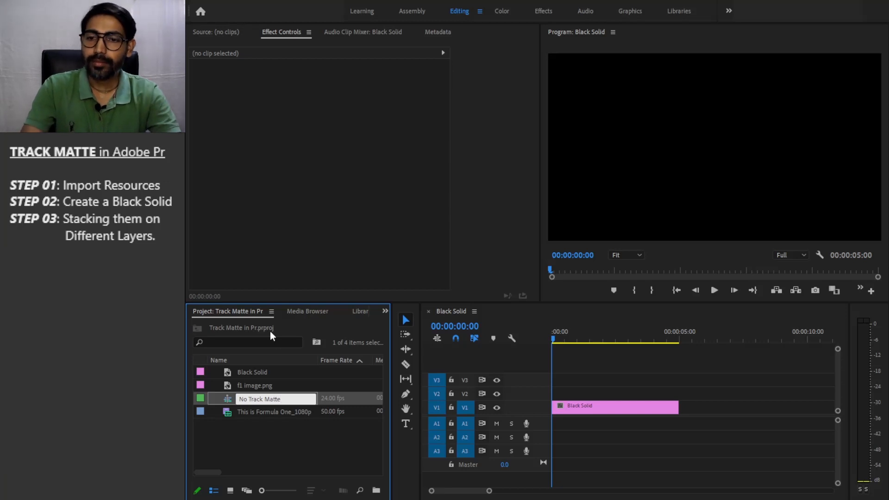
{"action": "left_click", "coordinate": [279, 447]}
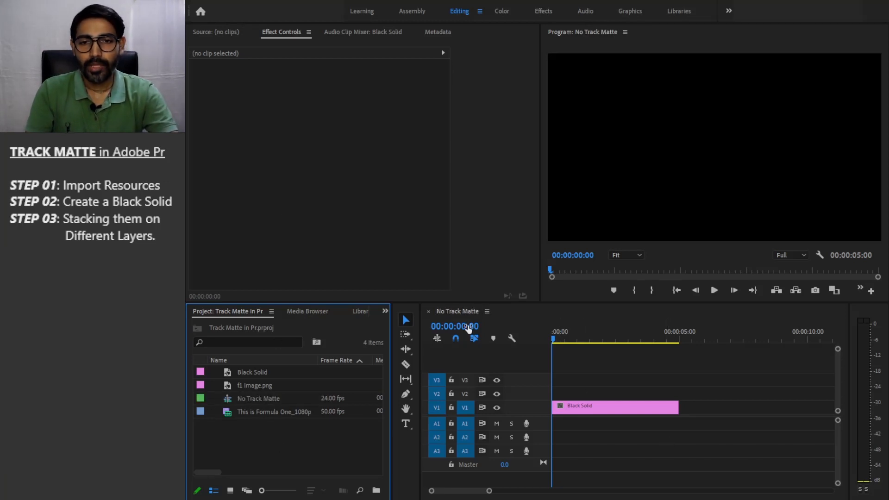
{"action": "mouse_move", "coordinate": [553, 338]}
{"action": "left_mouse_down"}
{"action": "mouse_move", "coordinate": [660, 338]}
{"action": "mouse_move", "coordinate": [557, 340]}
{"action": "left_mouse_up"}
{"action": "left_click", "coordinate": [576, 408]}
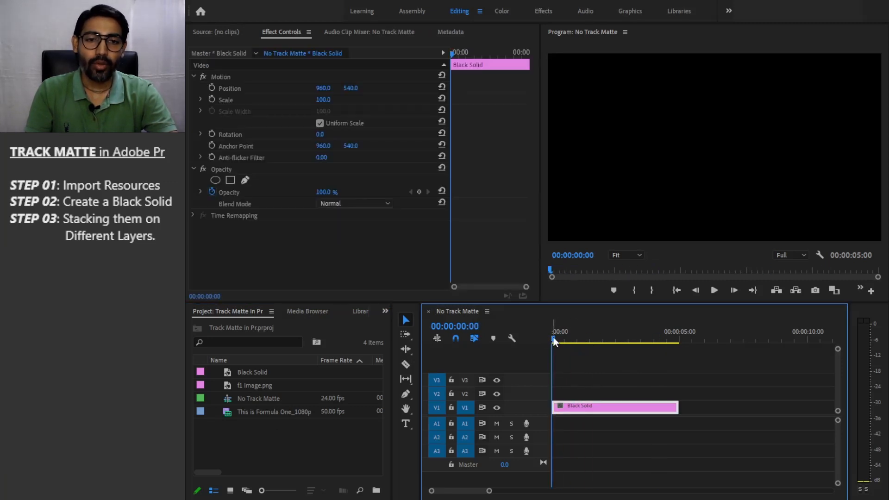
{"action": "left_click", "coordinate": [612, 338]}
{"action": "left_click_drag", "start_coordinate": [616, 340], "coordinate": [657, 337]}
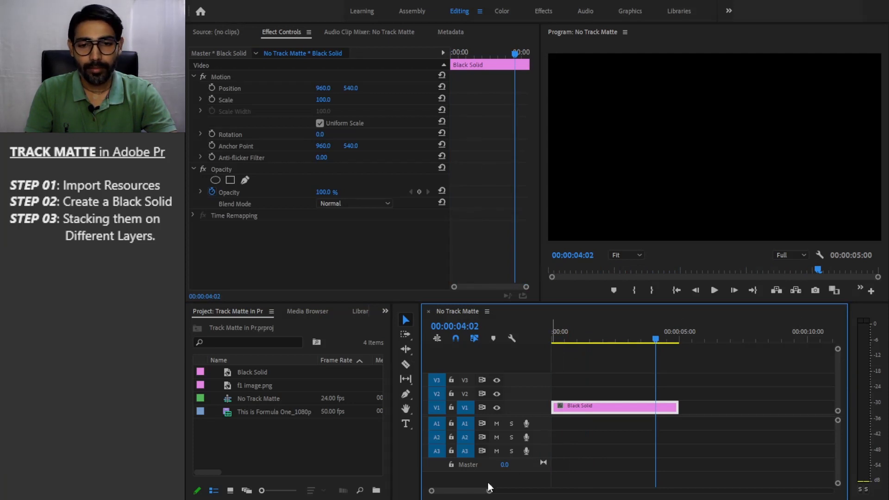
Step: Place f1 image.png on V2 above Black Solid at the sequence start and scale it to 162 to fill the frame
{"action": "mouse_move", "coordinate": [490, 490]}
{"action": "left_mouse_down"}
{"action": "mouse_move", "coordinate": [458, 493]}
{"action": "mouse_move", "coordinate": [479, 496]}
{"action": "left_mouse_up"}
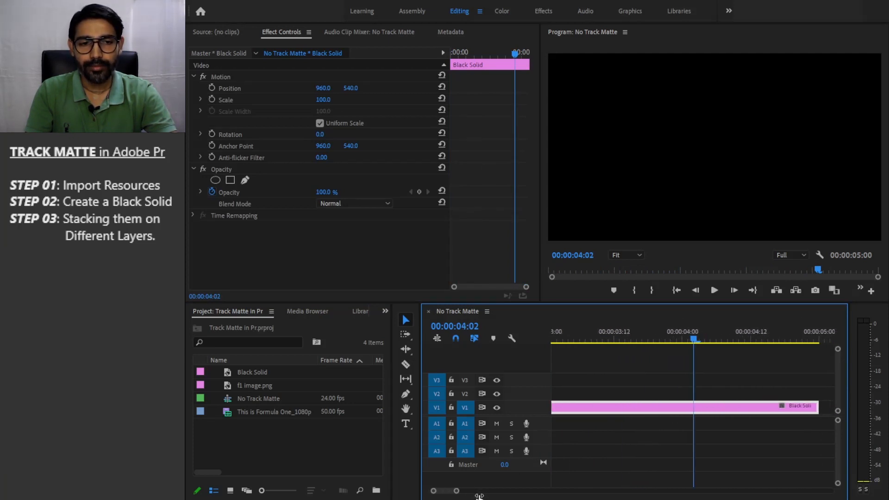
{"action": "left_click", "coordinate": [264, 385]}
{"action": "left_click_drag", "start_coordinate": [248, 385], "coordinate": [555, 393]}
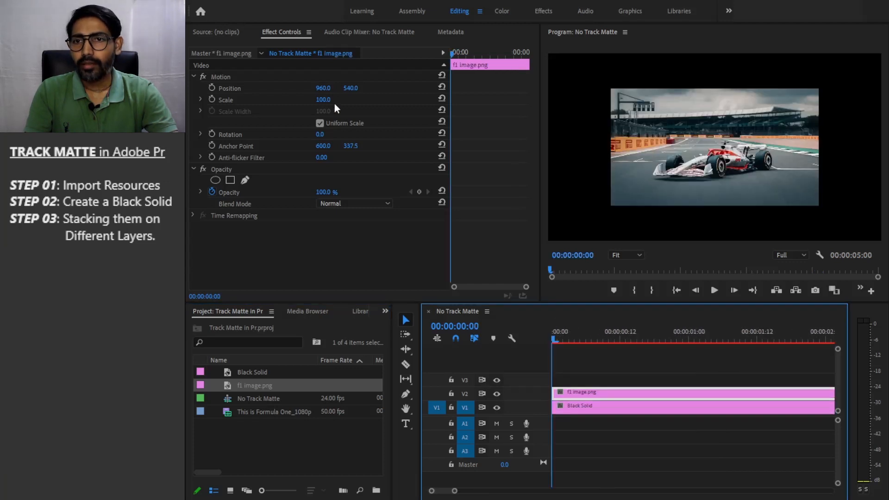
{"action": "mouse_move", "coordinate": [324, 100]}
{"action": "left_mouse_down"}
{"action": "mouse_move", "coordinate": [353, 100]}
{"action": "mouse_move", "coordinate": [338, 100]}
{"action": "left_mouse_up"}
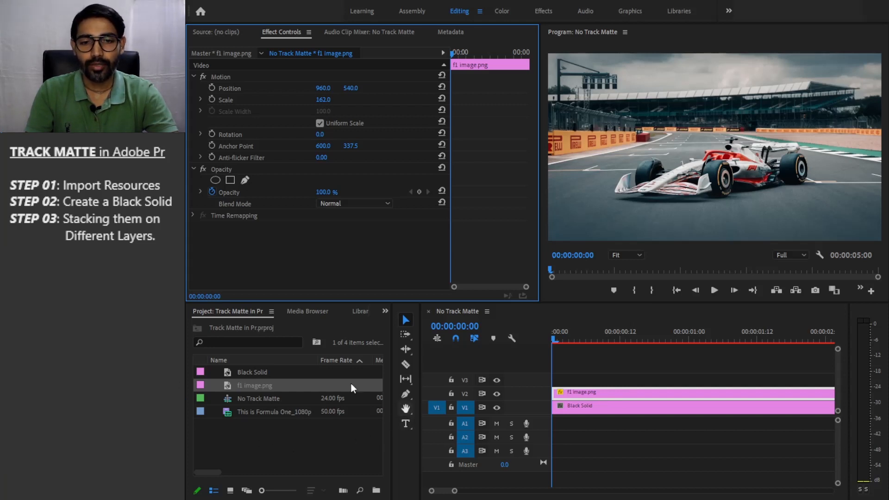
Step: Add a text layer reading MATTE over the race car image
{"action": "left_click", "coordinate": [405, 424]}
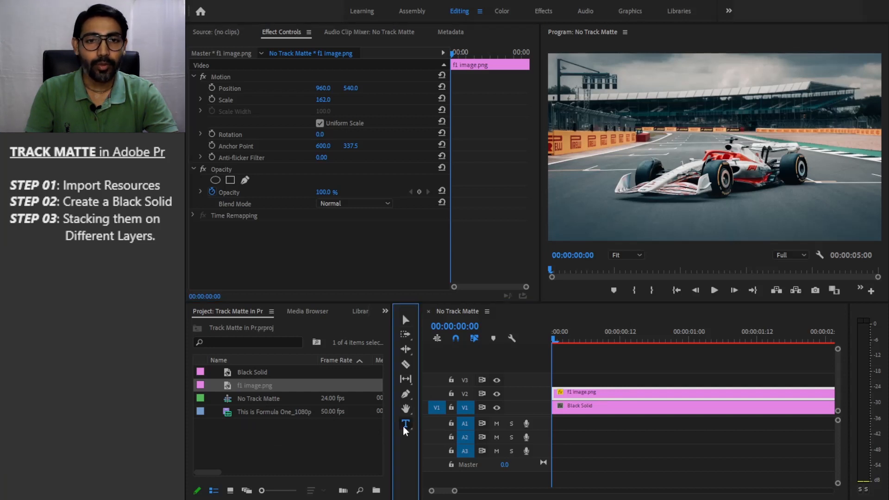
{"action": "left_click", "coordinate": [636, 137]}
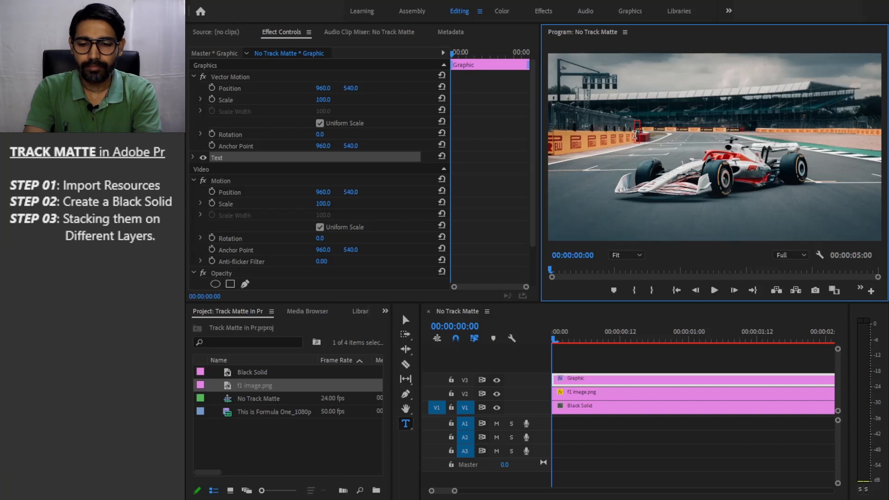
{"action": "type", "text": "MATTE"}
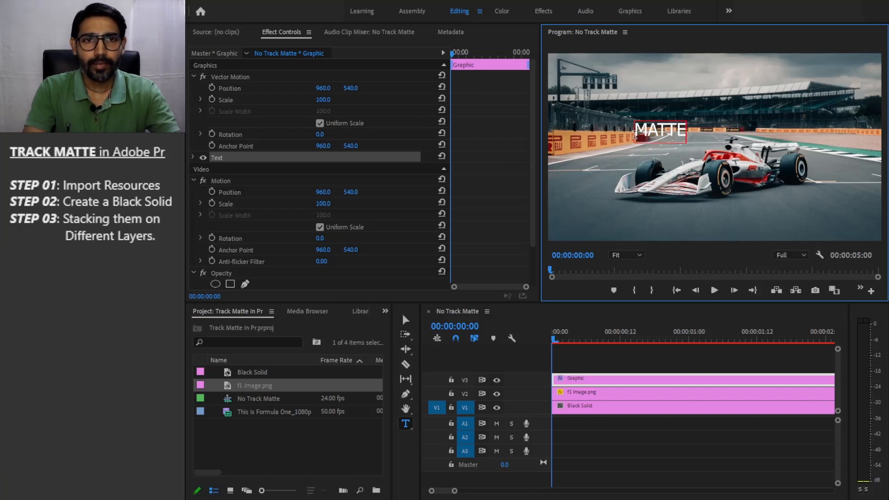
Step: Set the MATTE text's font to SF Sports Night Alternate and its size to 400
{"action": "double_click", "coordinate": [671, 130]}
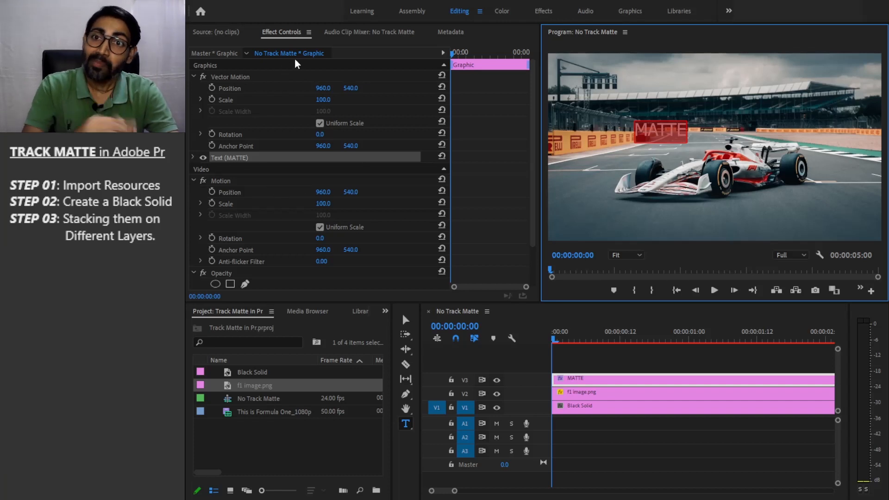
{"action": "left_click", "coordinate": [194, 157]}
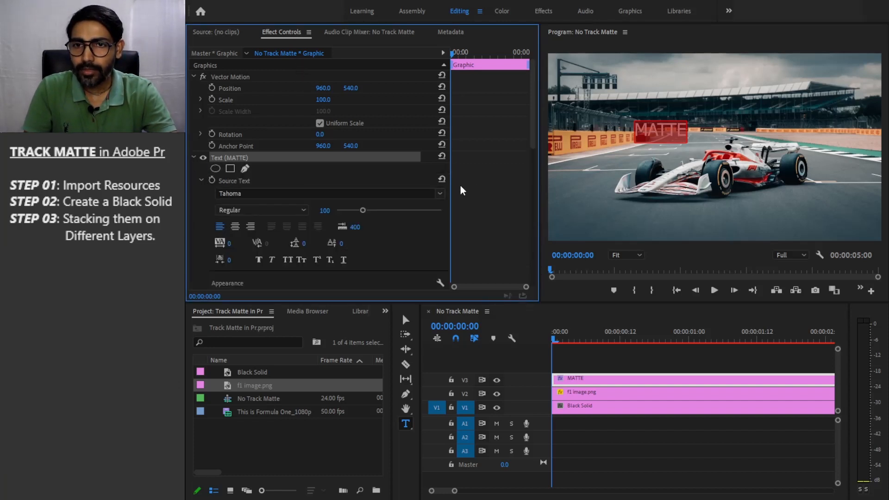
{"action": "left_click", "coordinate": [439, 194]}
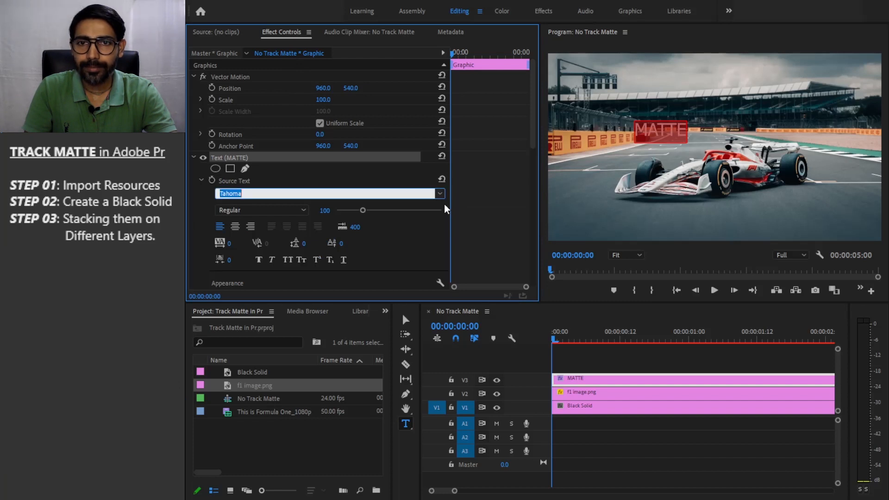
{"action": "left_click", "coordinate": [413, 382]}
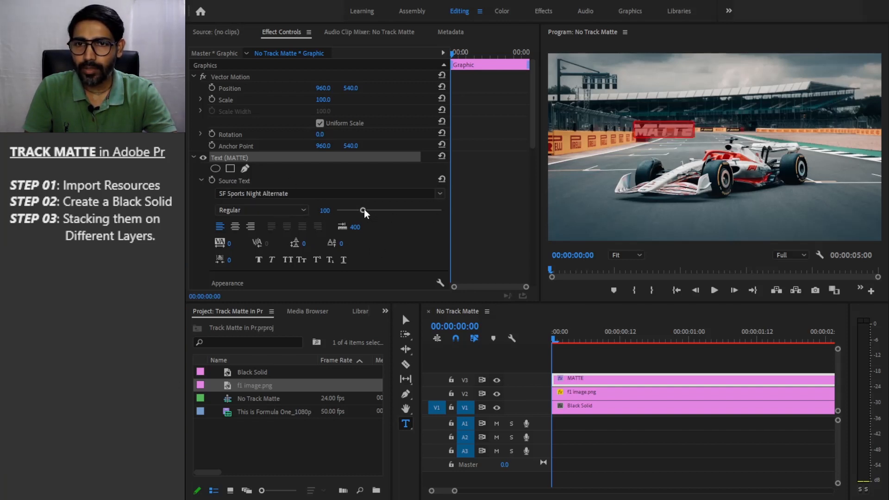
{"action": "left_click_drag", "start_coordinate": [364, 209], "coordinate": [454, 217]}
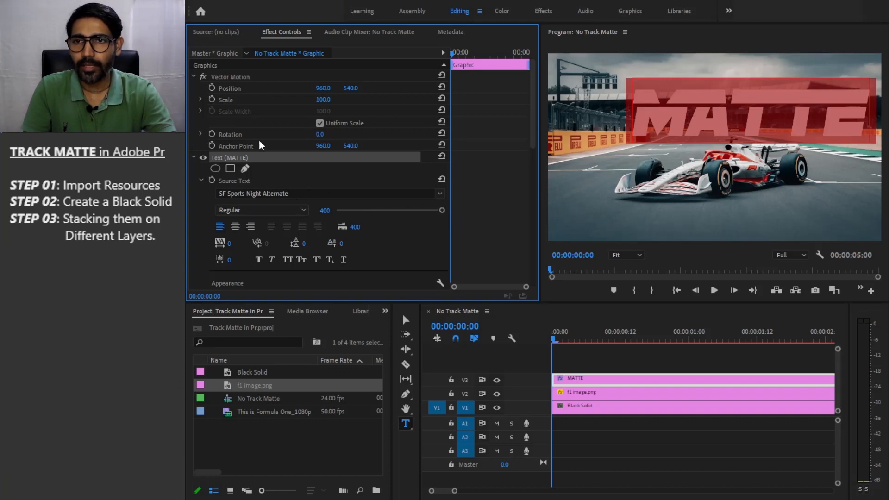
Step: Reposition the MATTE text near the frame's center, with a horizontal position of about 359.4 and shifted lower, and deselect it
{"action": "scroll", "coordinate": [376, 244], "scroll_direction": "down", "scroll_amount": 5}
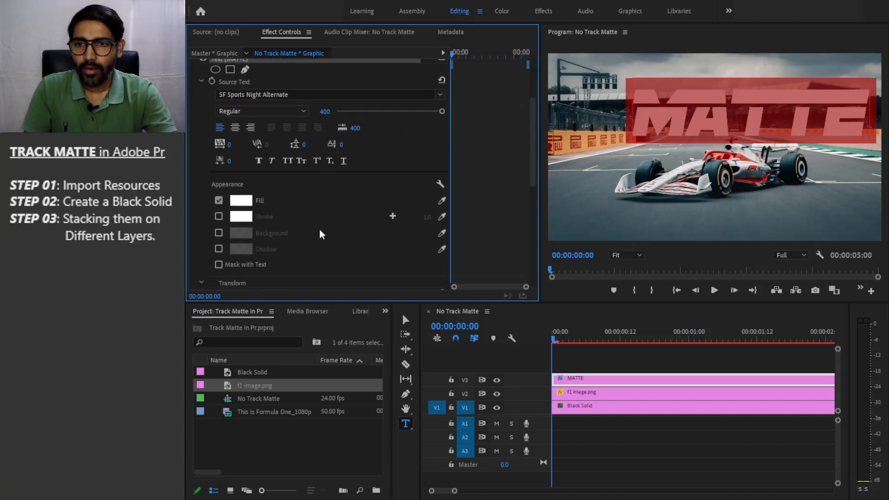
{"action": "scroll", "coordinate": [320, 234], "scroll_direction": "down", "scroll_amount": 3}
{"action": "left_click_drag", "start_coordinate": [323, 228], "coordinate": [259, 228]}
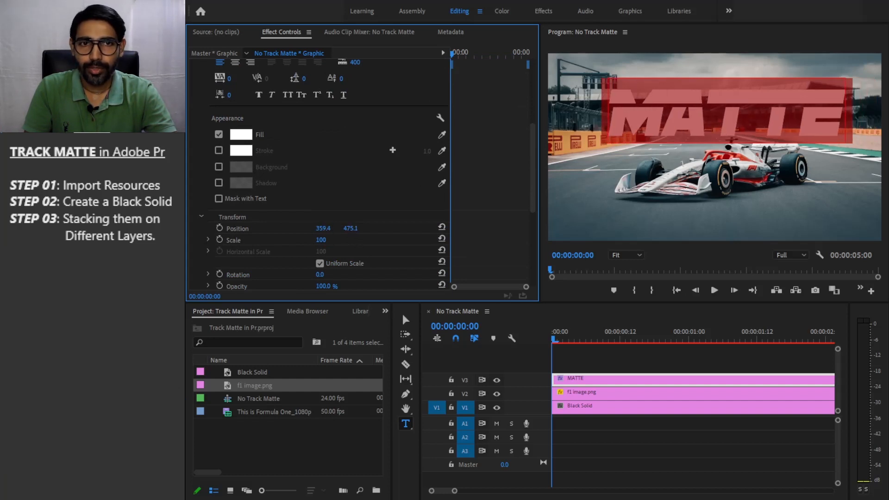
{"action": "left_click_drag", "start_coordinate": [350, 228], "coordinate": [434, 228]}
{"action": "left_click", "coordinate": [602, 429]}
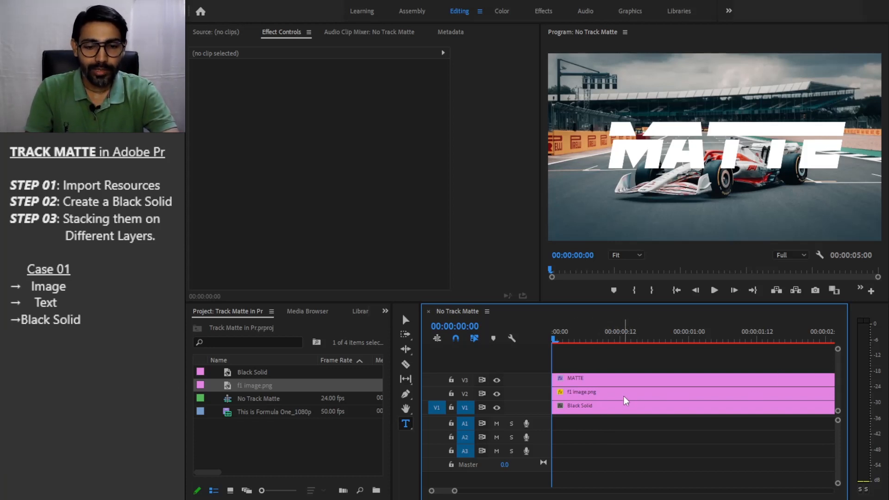
Step: Swap the upper two layers so f1 image.png is on V3 and the MATTE text is on V2, and select the text clip
{"action": "left_click_drag", "start_coordinate": [454, 491], "coordinate": [489, 493]}
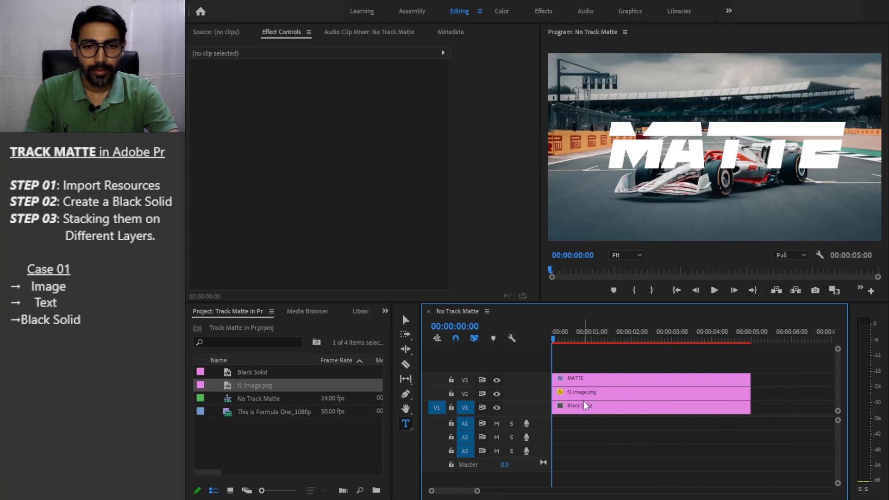
{"action": "left_click_drag", "start_coordinate": [587, 398], "coordinate": [782, 393]}
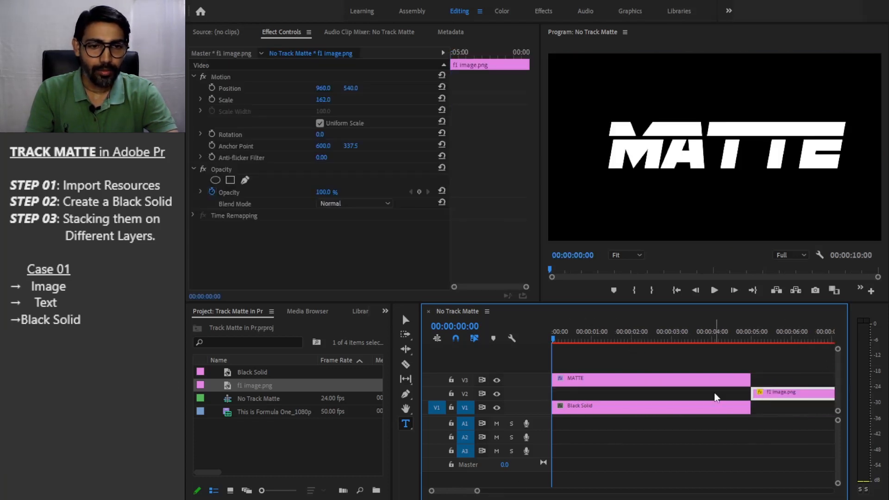
{"action": "left_click_drag", "start_coordinate": [698, 383], "coordinate": [574, 380]}
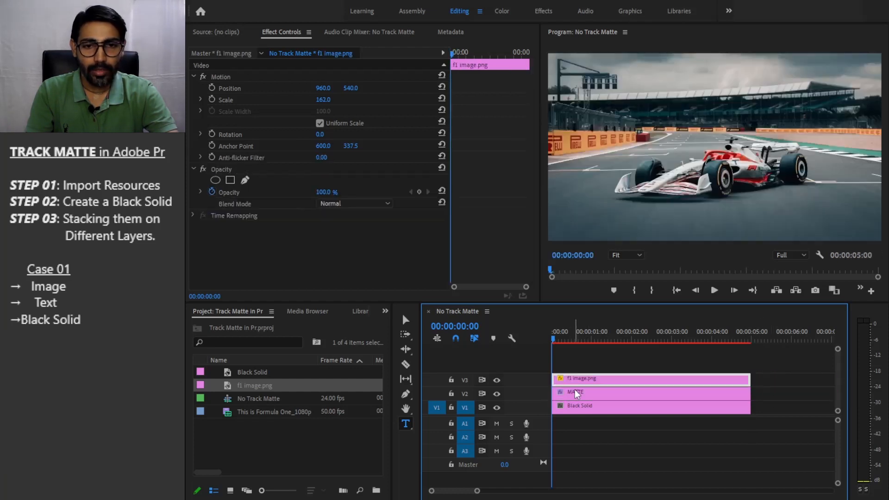
{"action": "left_click", "coordinate": [598, 391]}
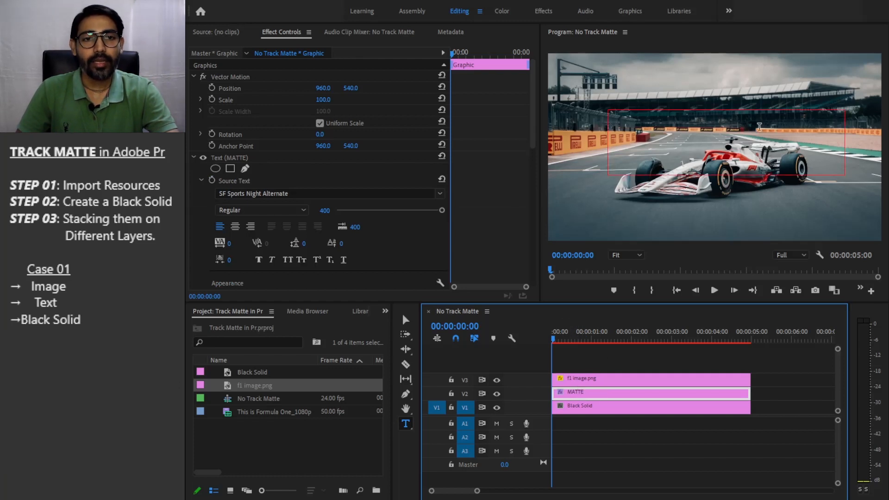
Step: Set the blend mode of the f1 image.png clip on V3 to Multiply
{"action": "left_click", "coordinate": [589, 380]}
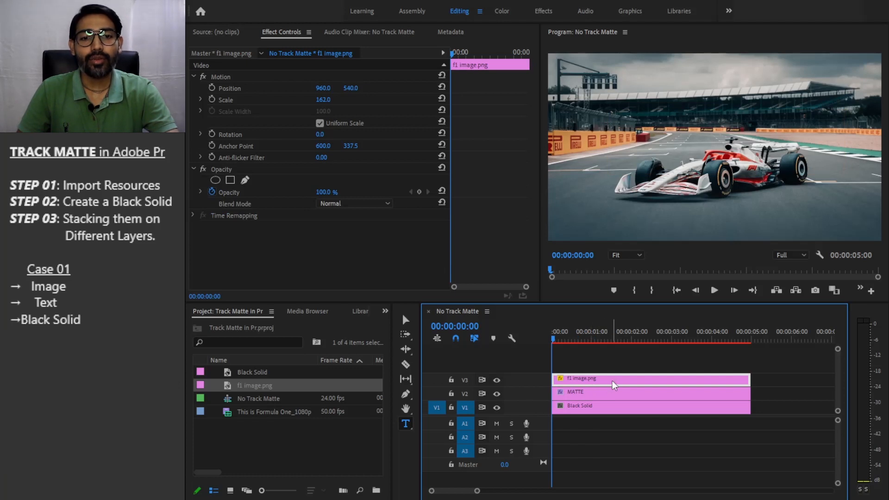
{"action": "left_click", "coordinate": [607, 391]}
{"action": "left_click", "coordinate": [607, 378]}
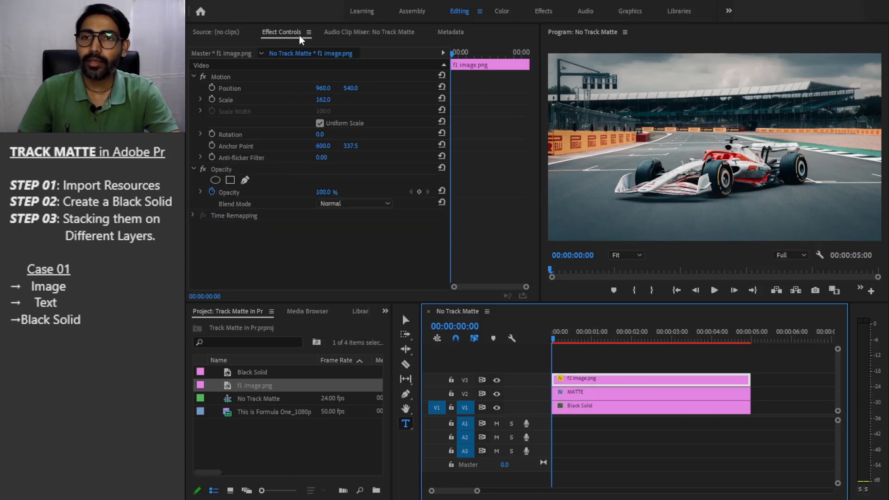
{"action": "left_click", "coordinate": [220, 169]}
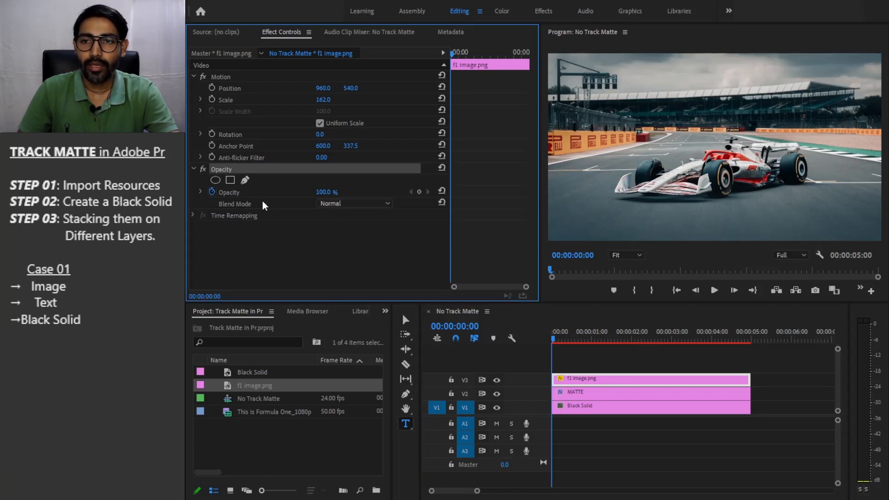
{"action": "left_click", "coordinate": [351, 201]}
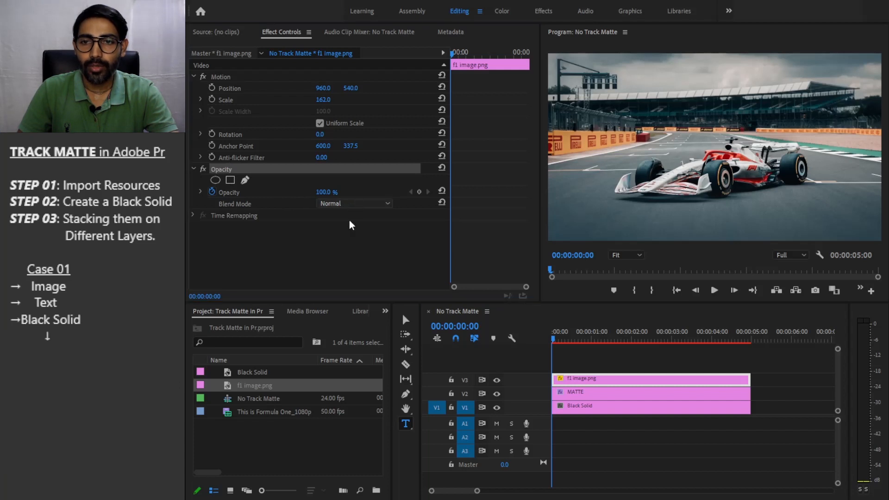
{"action": "left_click", "coordinate": [356, 251]}
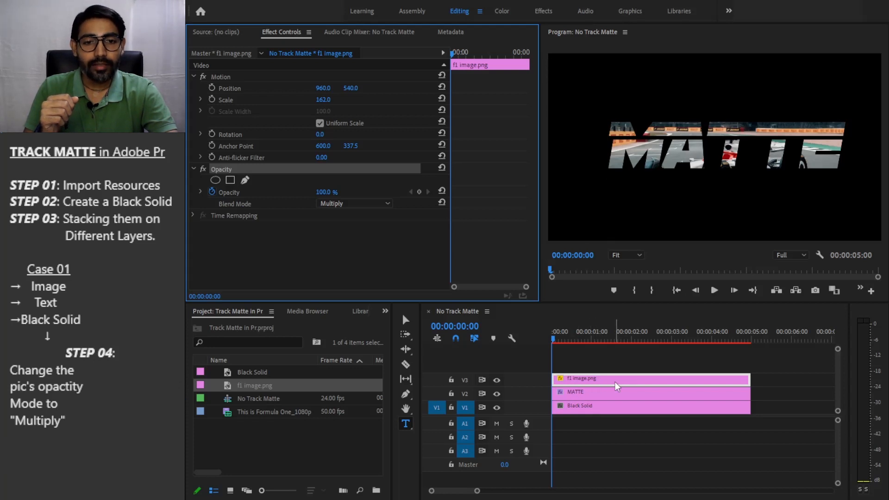
Step: Turn on Position and Scale keyframing for the f1 image.png clip at its first frame
{"action": "left_click", "coordinate": [599, 390]}
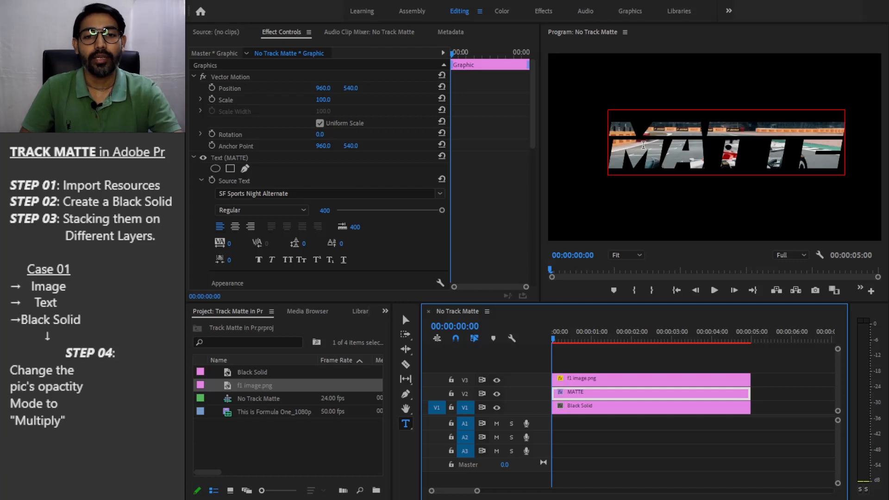
{"action": "left_click", "coordinate": [598, 379]}
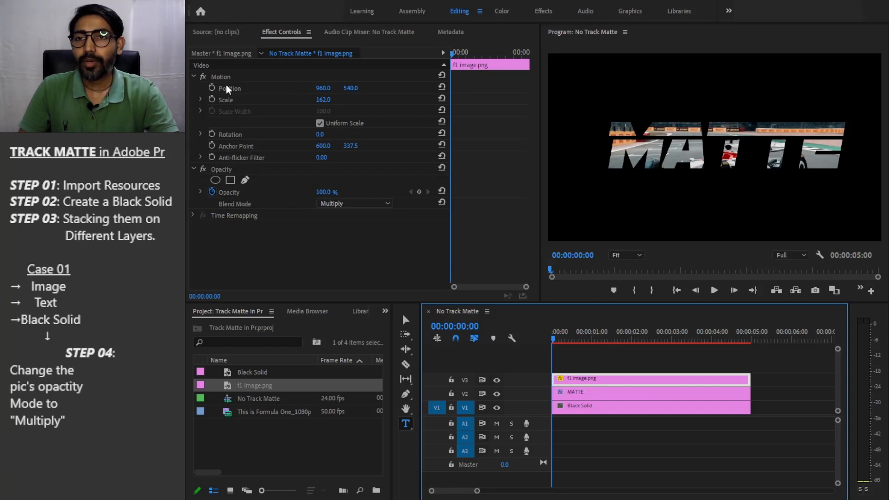
{"action": "left_click", "coordinate": [627, 394]}
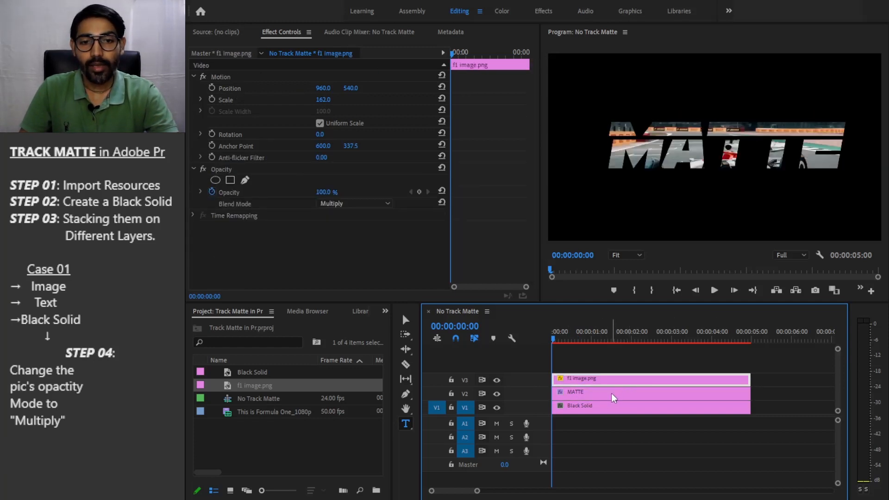
{"action": "left_click", "coordinate": [611, 393]}
{"action": "left_click", "coordinate": [613, 382]}
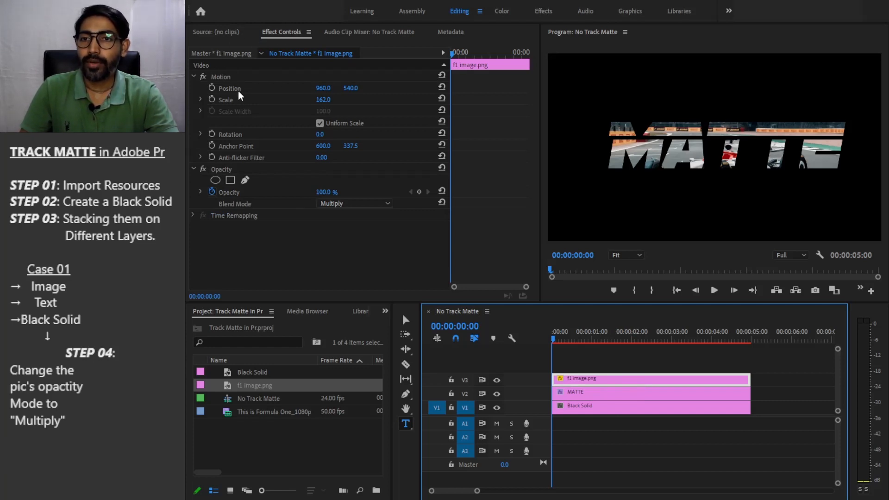
{"action": "left_click", "coordinate": [212, 87]}
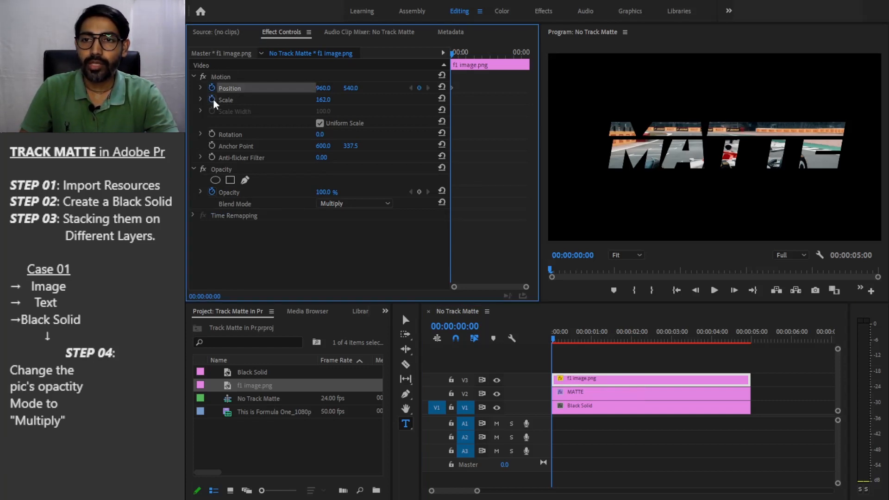
{"action": "left_click", "coordinate": [212, 99]}
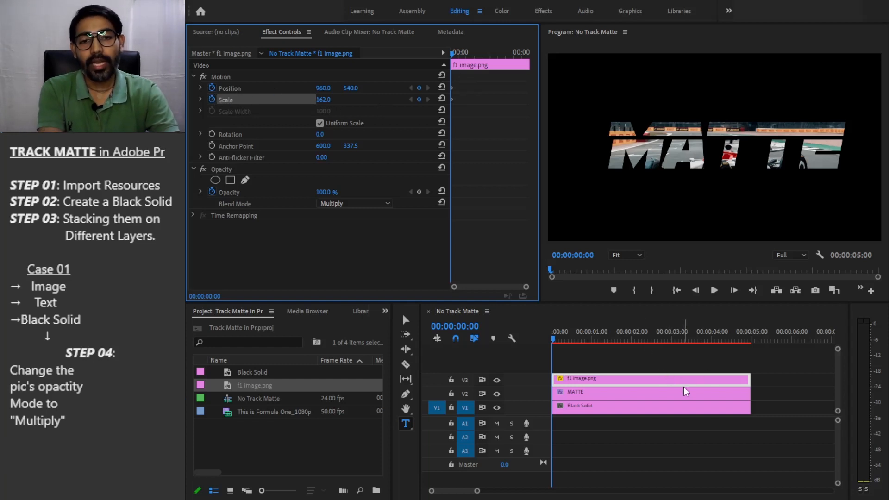
Step: Keyframe the f1 image's Scale at 207 and vertical Position at 483 on its last frame, 00:00:04:23, and play the animation from the start
{"action": "key", "text": "End"}
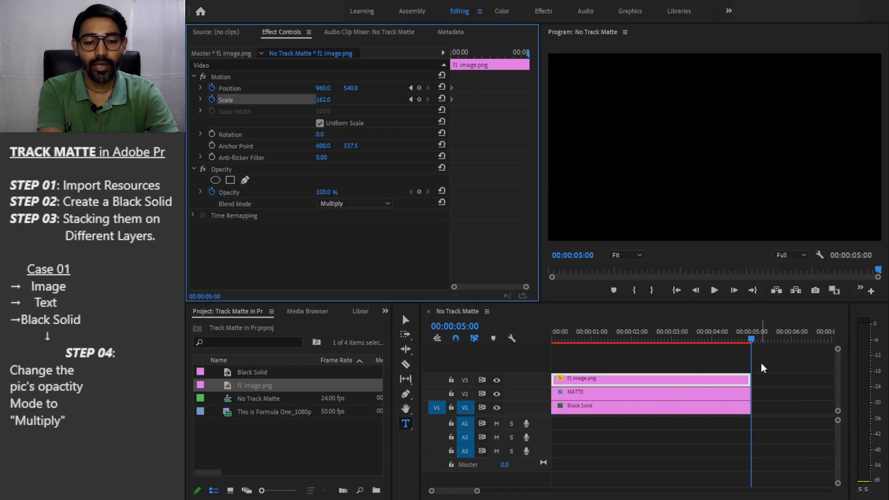
{"action": "key", "text": "Left"}
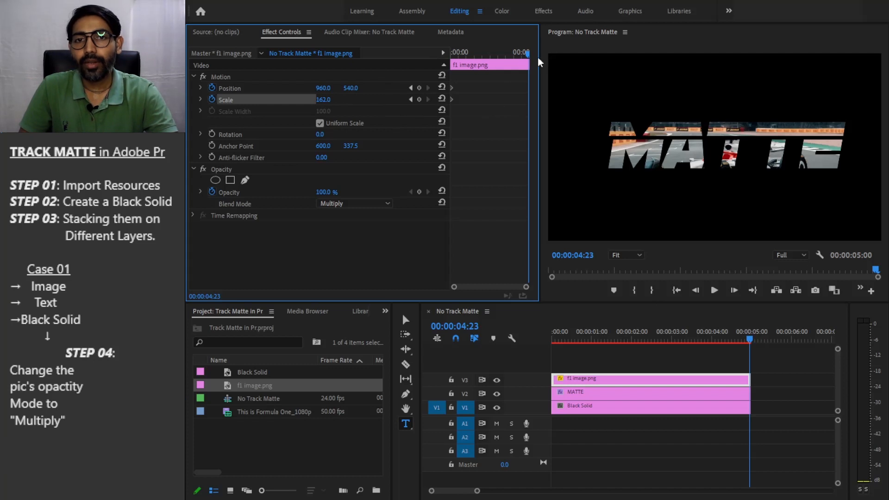
{"action": "left_click_drag", "start_coordinate": [326, 100], "coordinate": [345, 99]}
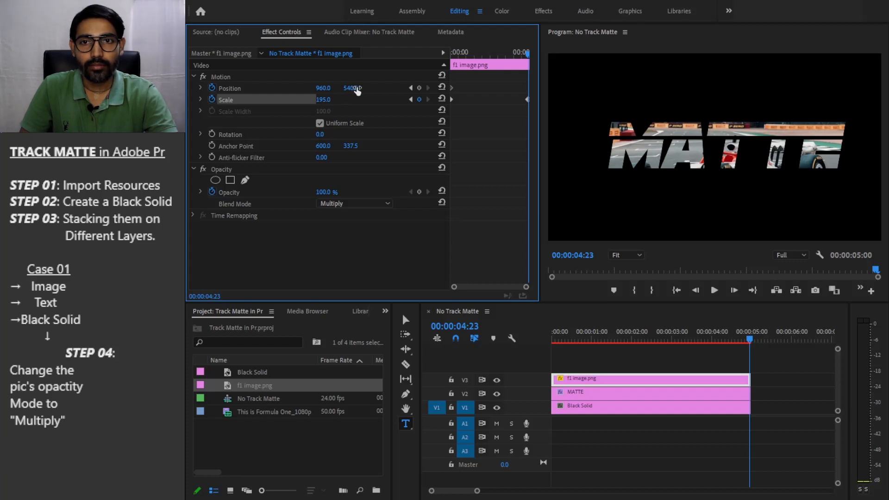
{"action": "mouse_move", "coordinate": [355, 88]}
{"action": "left_mouse_down"}
{"action": "mouse_move", "coordinate": [330, 88]}
{"action": "mouse_move", "coordinate": [337, 88]}
{"action": "mouse_move", "coordinate": [327, 99]}
{"action": "mouse_move", "coordinate": [349, 88]}
{"action": "mouse_move", "coordinate": [342, 88]}
{"action": "left_mouse_up"}
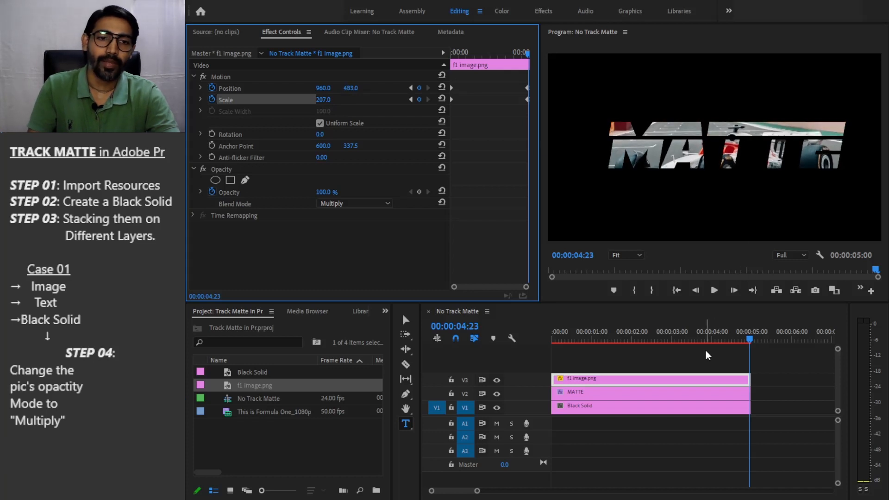
{"action": "left_click_drag", "start_coordinate": [583, 340], "coordinate": [548, 340]}
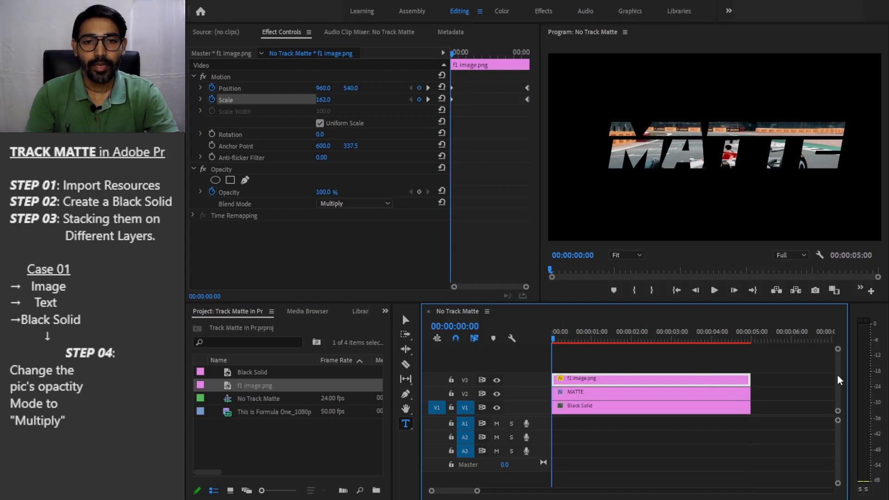
{"action": "key", "text": "space"}
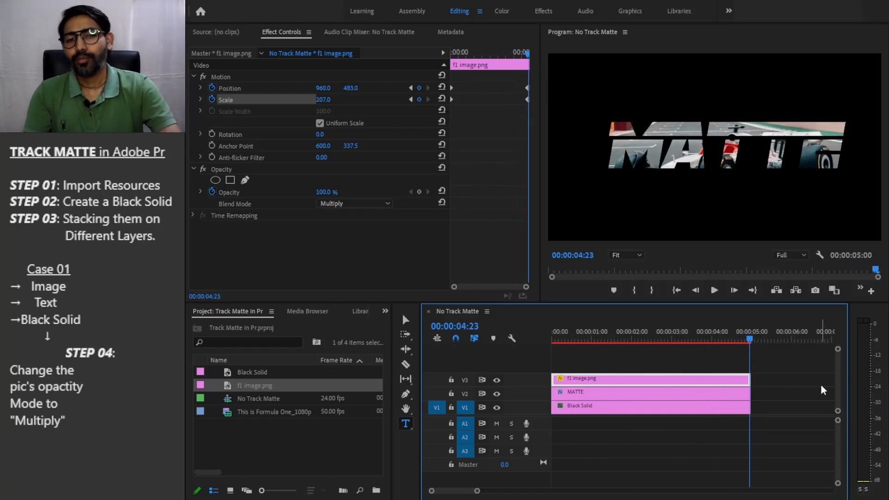
Step: Animate the MATTE text layer's Scale with keyframes of 100 at the sequence start and 95 at 00:00:04:00
{"action": "left_click", "coordinate": [598, 393]}
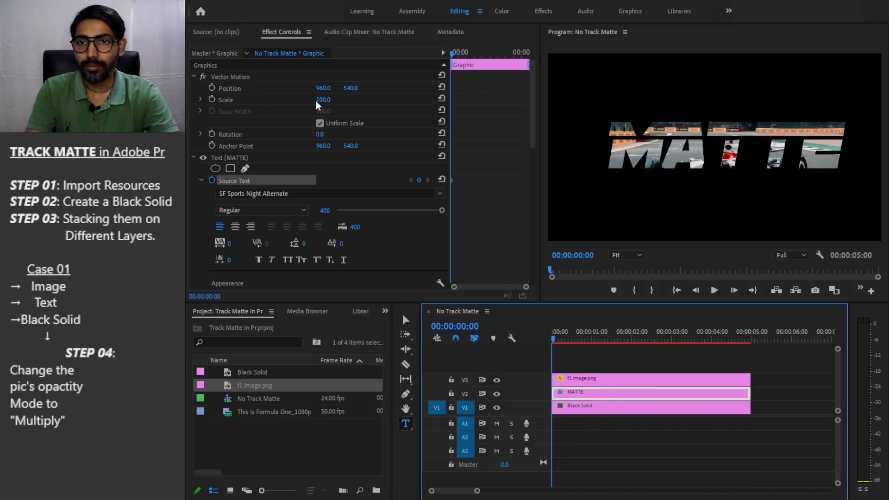
{"action": "scroll", "coordinate": [399, 246], "scroll_direction": "down", "scroll_amount": 3}
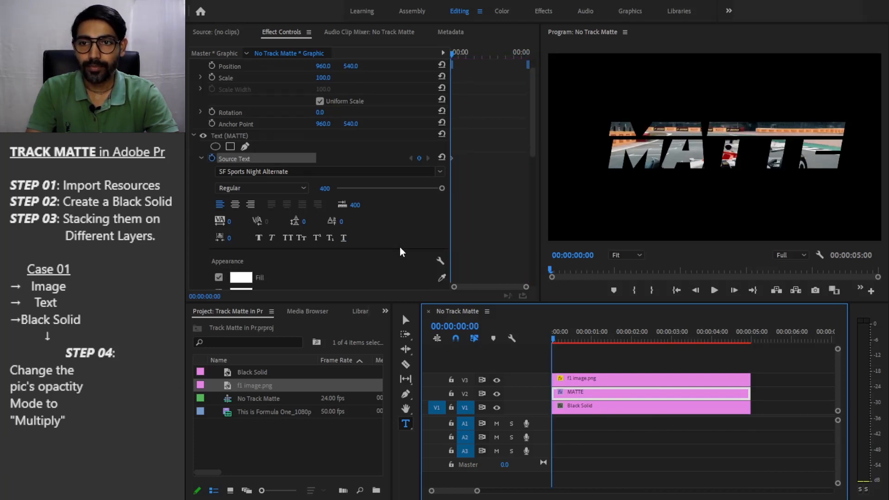
{"action": "scroll", "coordinate": [275, 222], "scroll_direction": "down", "scroll_amount": 3}
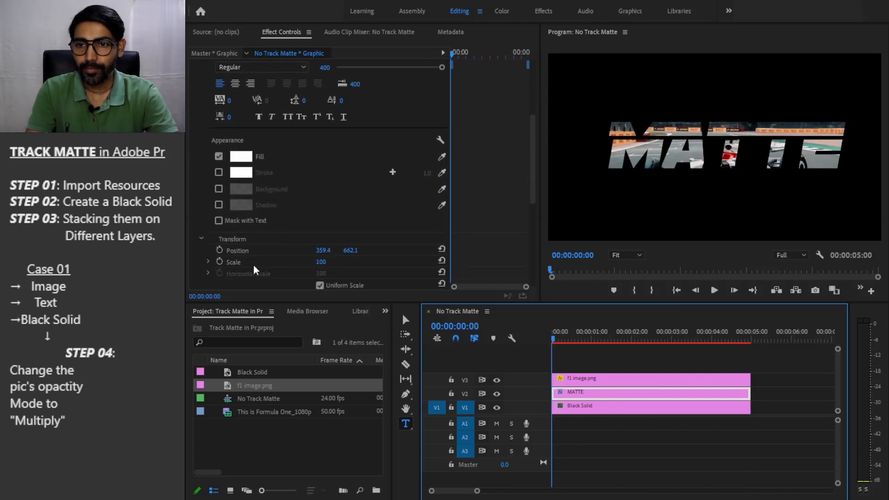
{"action": "left_click", "coordinate": [220, 261]}
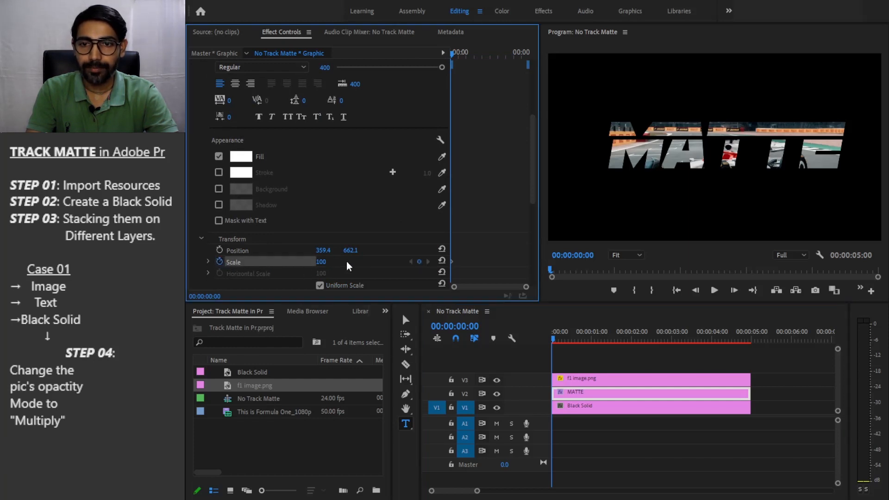
{"action": "left_click_drag", "start_coordinate": [637, 335], "coordinate": [712, 340]}
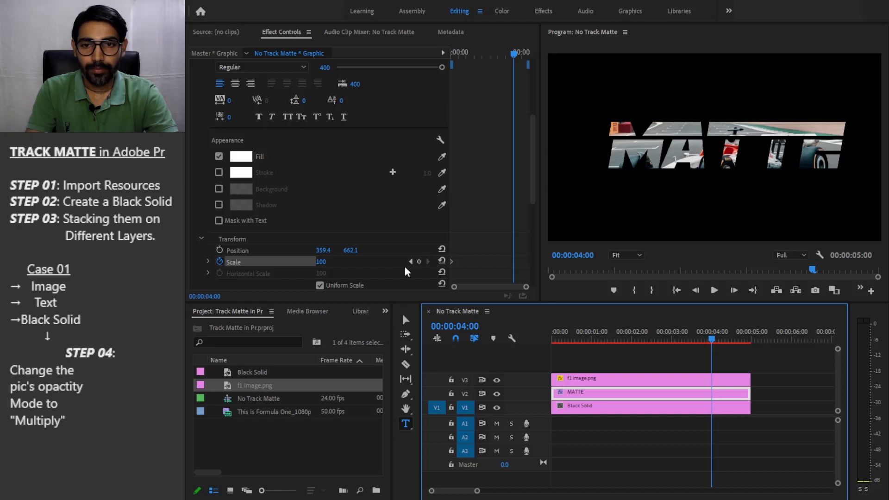
{"action": "left_click_drag", "start_coordinate": [321, 262], "coordinate": [313, 261]}
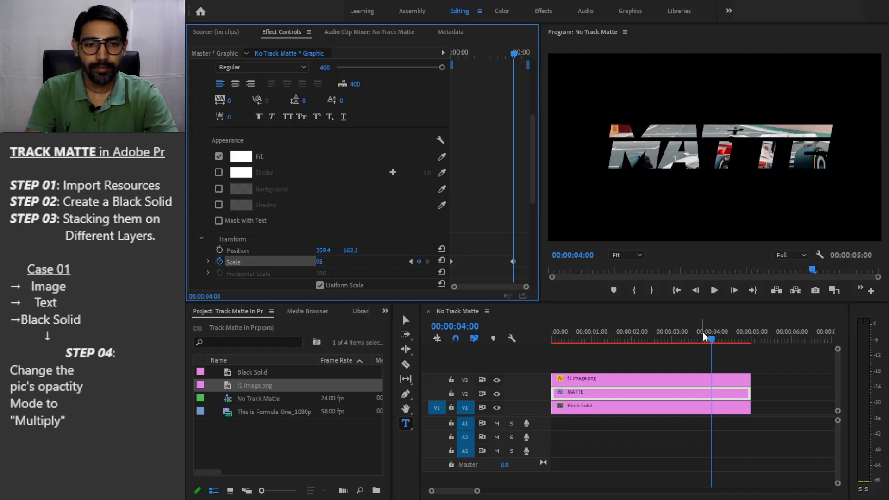
Step: Play and scrub through the sequence to examine the combined image and text animation, inspecting both clips
{"action": "left_click_drag", "start_coordinate": [702, 332], "coordinate": [537, 339]}
{"action": "key", "text": "space"}
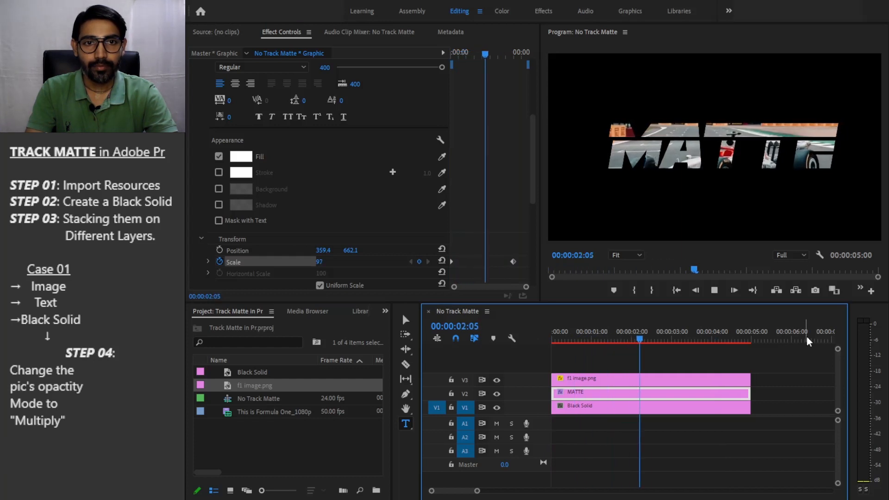
{"action": "key", "text": "space"}
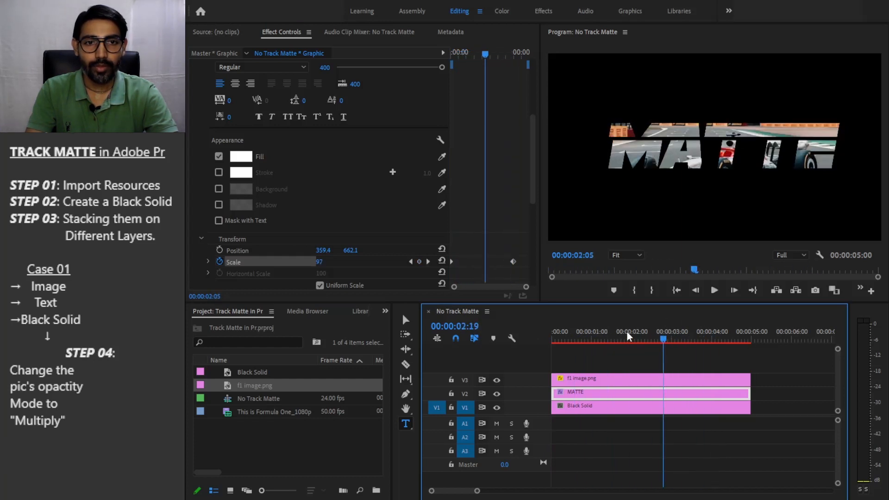
{"action": "left_click_drag", "start_coordinate": [627, 331], "coordinate": [723, 344]}
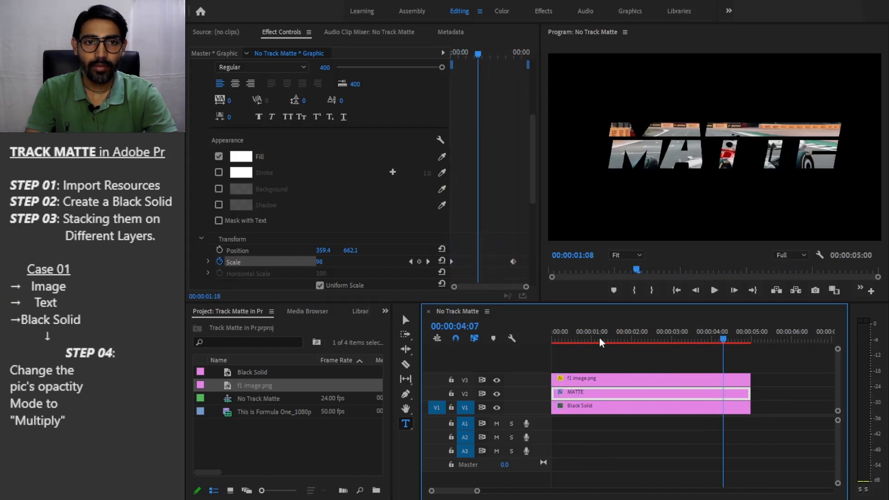
{"action": "left_click_drag", "start_coordinate": [598, 342], "coordinate": [628, 344]}
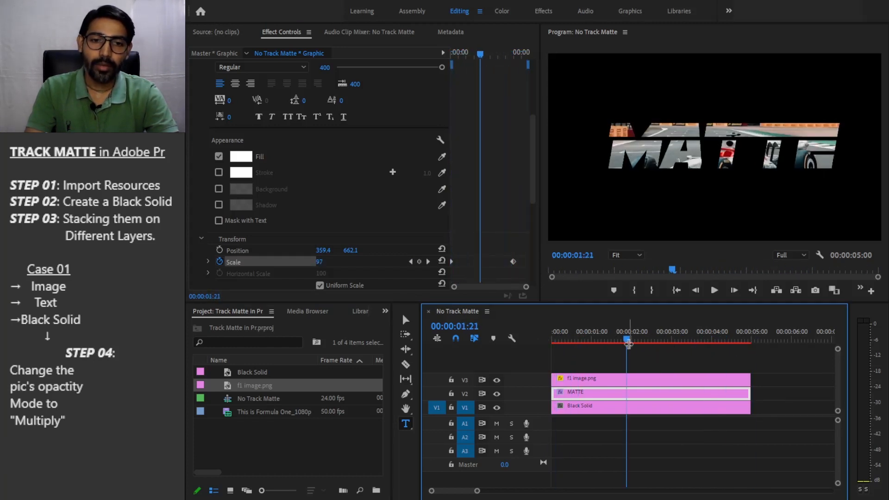
{"action": "left_click", "coordinate": [625, 376]}
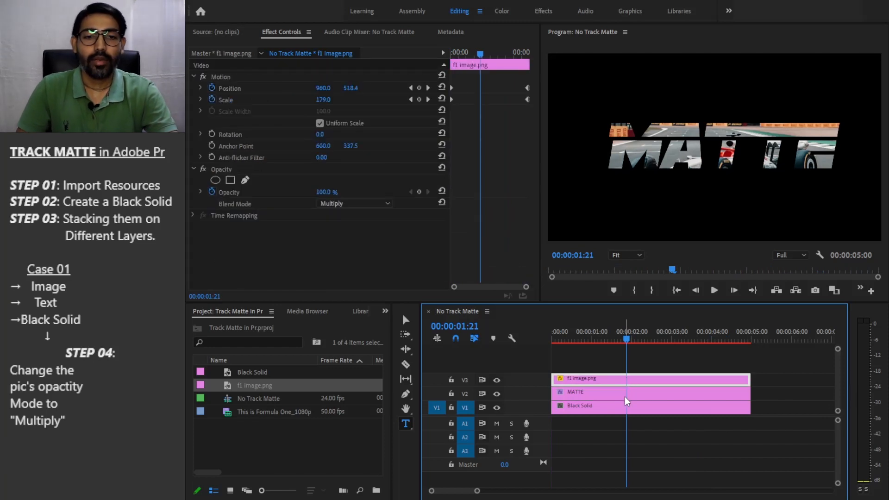
{"action": "left_click", "coordinate": [624, 396]}
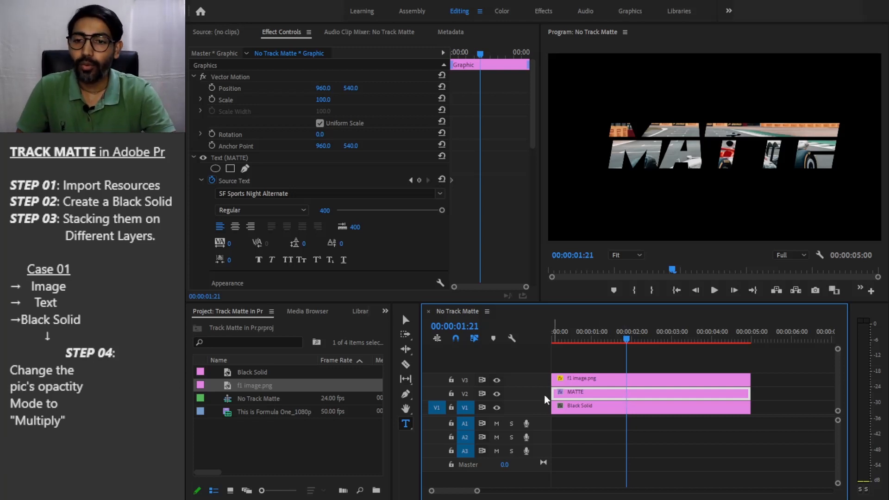
Step: Create a new sequence from the Black Solid clip in the project
{"action": "left_click", "coordinate": [287, 457]}
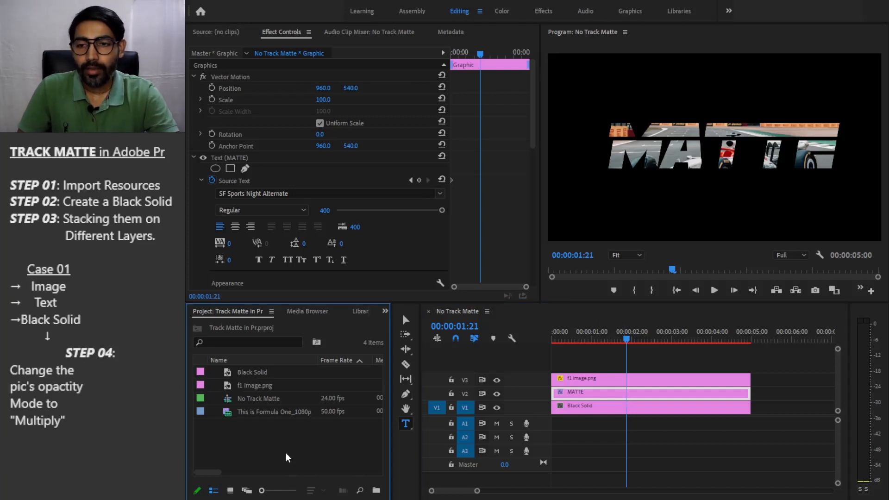
{"action": "left_click", "coordinate": [254, 373]}
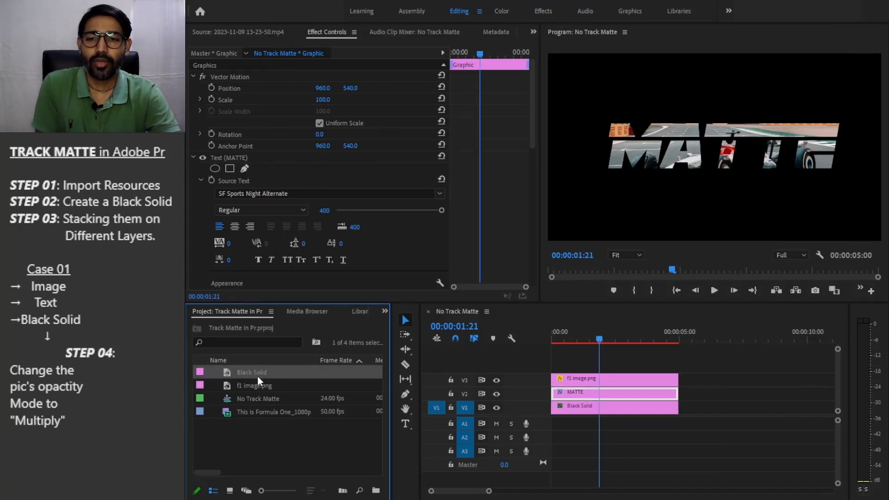
{"action": "right_click", "coordinate": [258, 374]}
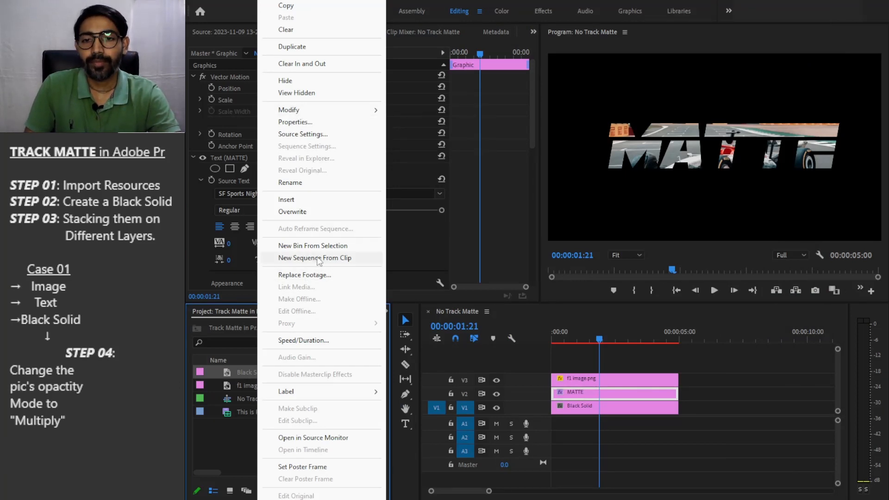
{"action": "left_click", "coordinate": [318, 258]}
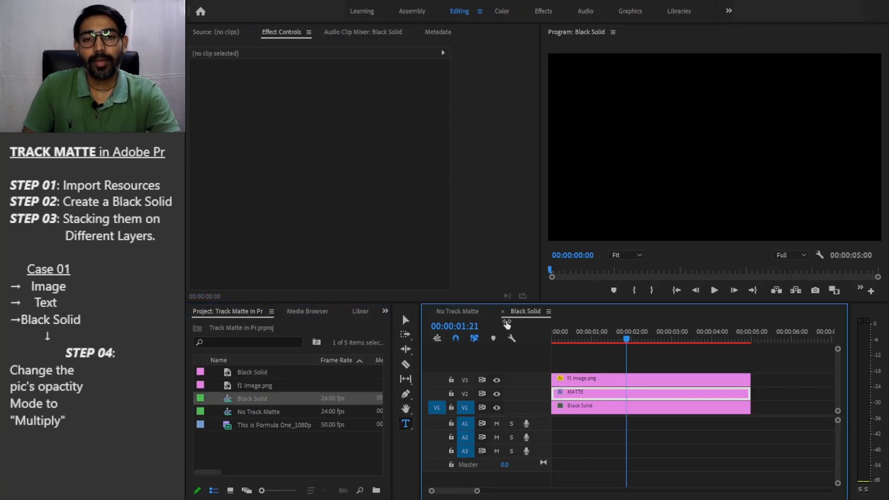
Step: Rename the new Black Solid sequence in the project to Track Matte
{"action": "left_click", "coordinate": [251, 398]}
{"action": "key", "text": "Return"}
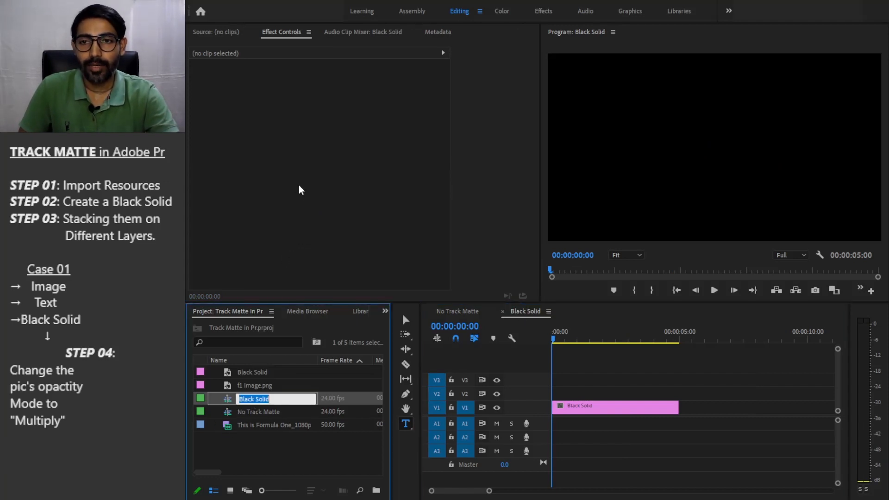
{"action": "type", "text": "Tr"}
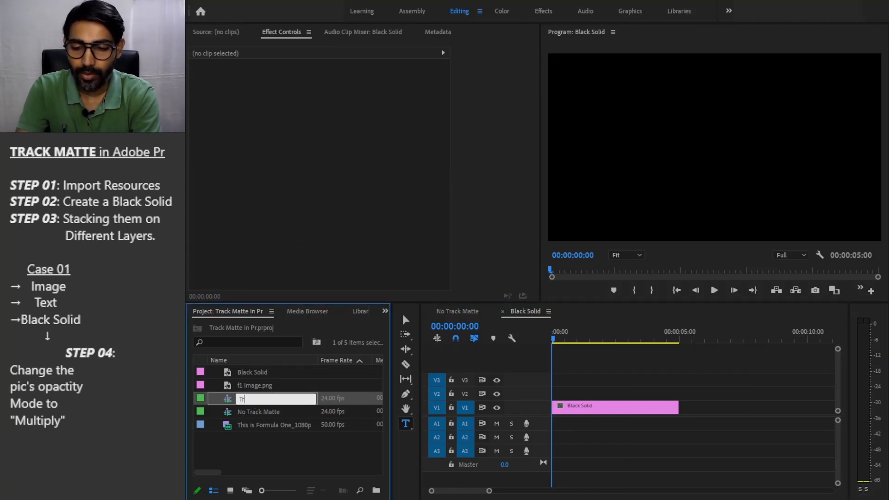
{"action": "type", "text": "ack Matte"}
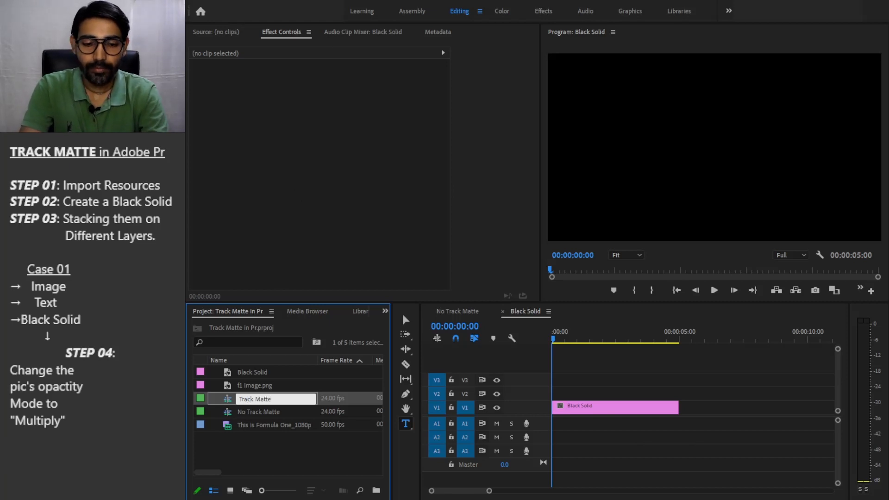
{"action": "key", "text": "Tab"}
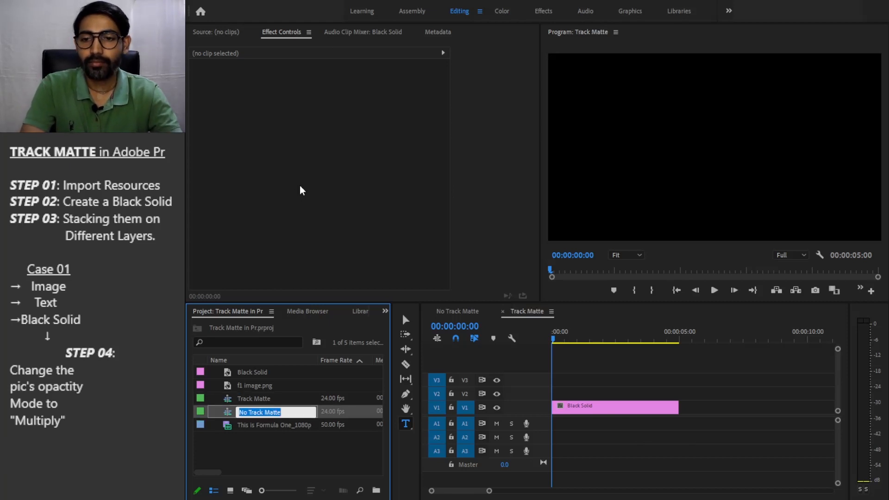
{"action": "left_click", "coordinate": [272, 463]}
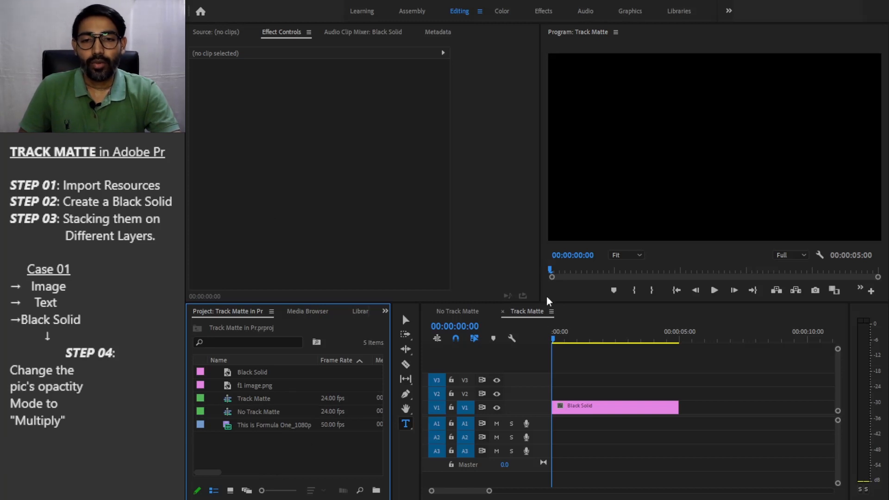
Step: Copy the MATTE text clip from the No Track Matte sequence into the Track Matte sequence and place it on V3 above the Black Solid
{"action": "left_click_drag", "start_coordinate": [580, 340], "coordinate": [540, 345]}
{"action": "mouse_move", "coordinate": [490, 490]}
{"action": "left_mouse_down"}
{"action": "mouse_move", "coordinate": [521, 492]}
{"action": "mouse_move", "coordinate": [489, 491]}
{"action": "mouse_move", "coordinate": [503, 494]}
{"action": "left_mouse_up"}
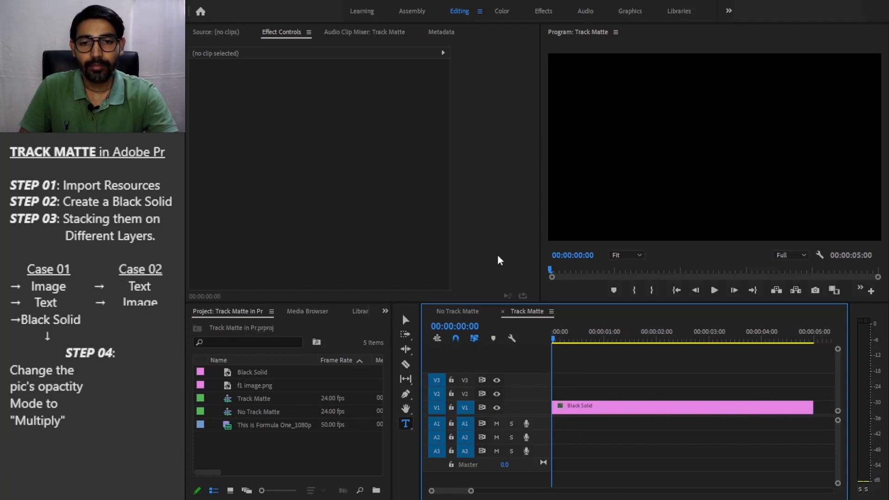
{"action": "left_click", "coordinate": [468, 313]}
{"action": "left_click", "coordinate": [463, 311]}
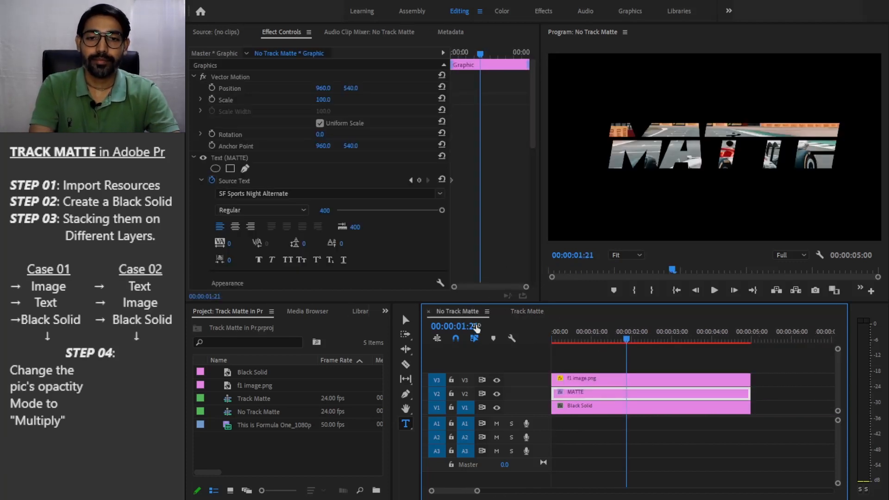
{"action": "left_click", "coordinate": [607, 384]}
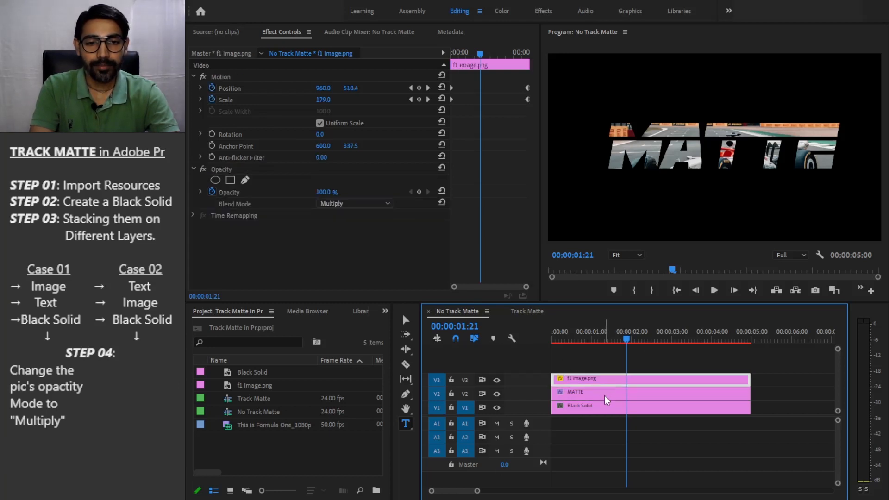
{"action": "left_click", "coordinate": [604, 395]}
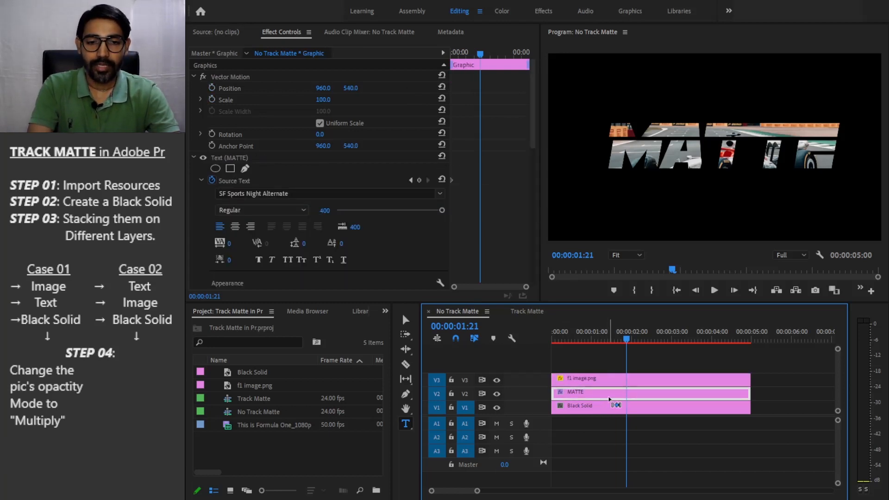
{"action": "left_click", "coordinate": [527, 312]}
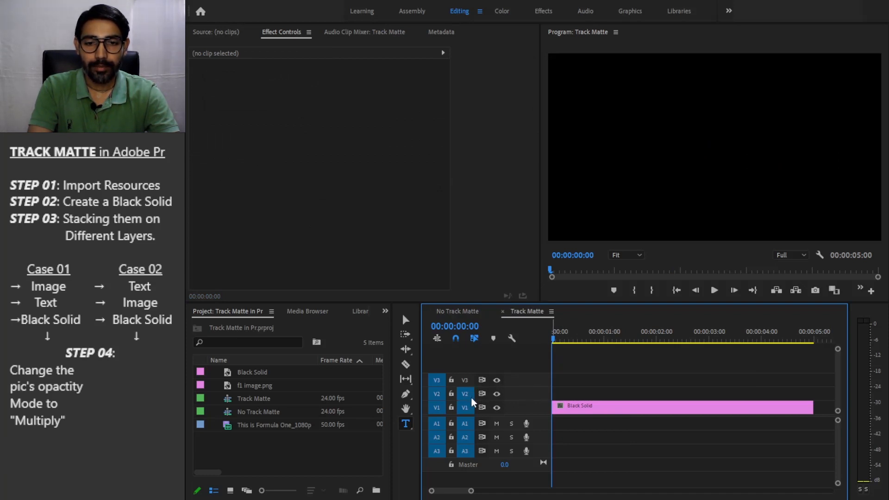
{"action": "left_click", "coordinate": [437, 381]}
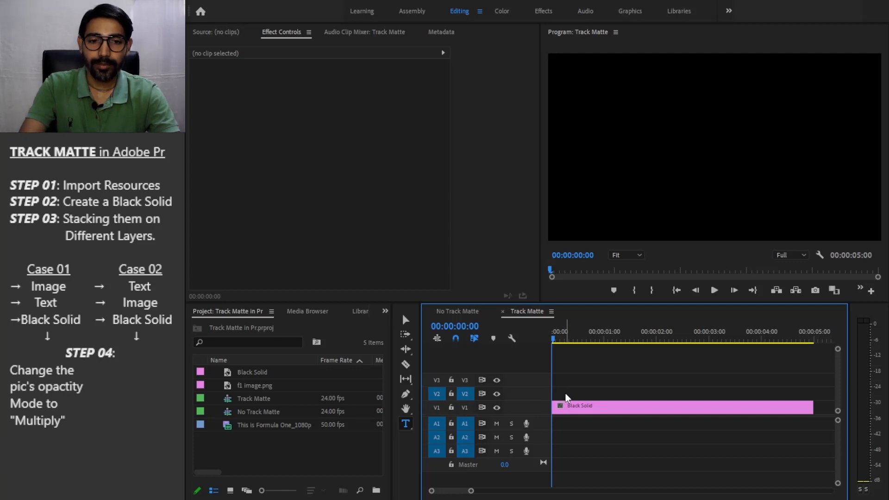
{"action": "key", "text": "ctrl+v"}
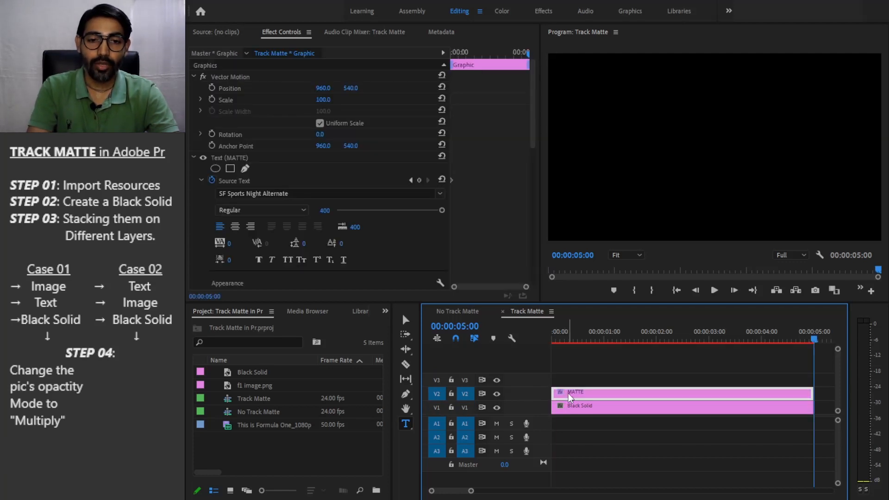
{"action": "left_click_drag", "start_coordinate": [568, 393], "coordinate": [568, 379]}
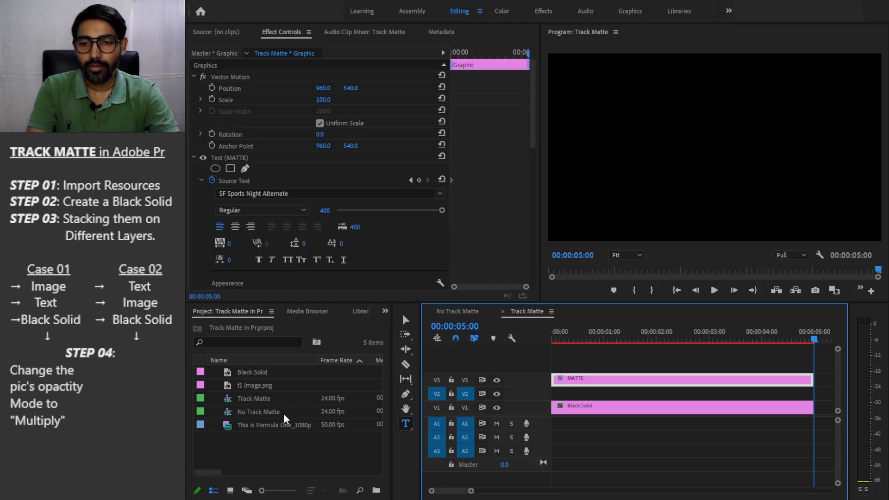
Step: Place f1 image.png on V2 between the MATTE text and the Black Solid, and set its Scale to 160
{"action": "left_click", "coordinate": [261, 387]}
{"action": "left_click_drag", "start_coordinate": [440, 393], "coordinate": [555, 394]}
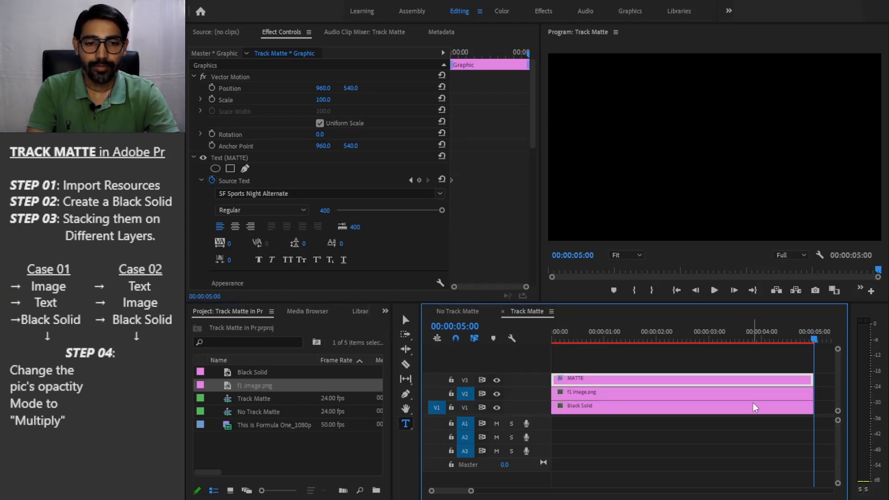
{"action": "left_click", "coordinate": [554, 335]}
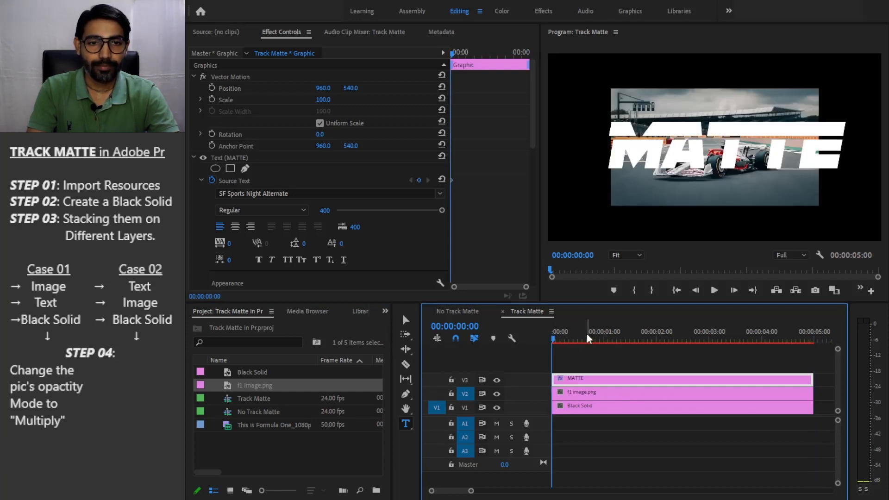
{"action": "left_click", "coordinate": [592, 392]}
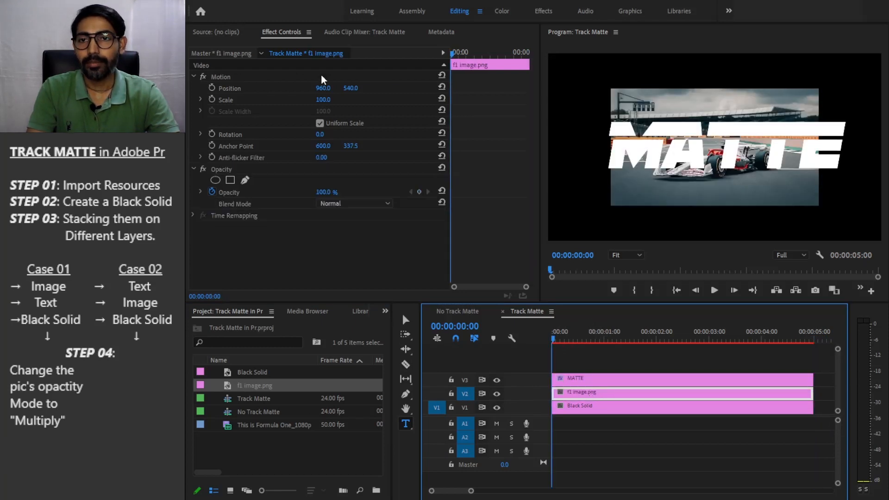
{"action": "left_click", "coordinate": [325, 99]}
{"action": "type", "text": "160"}
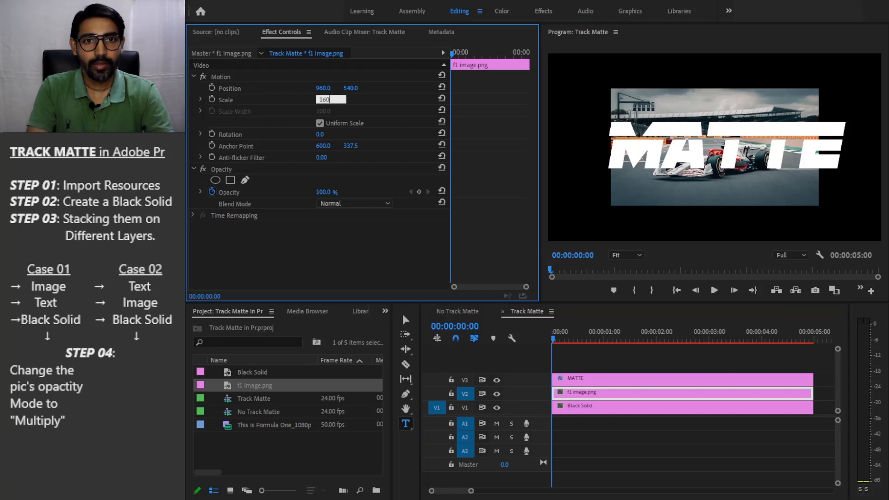
{"action": "key", "text": "Return"}
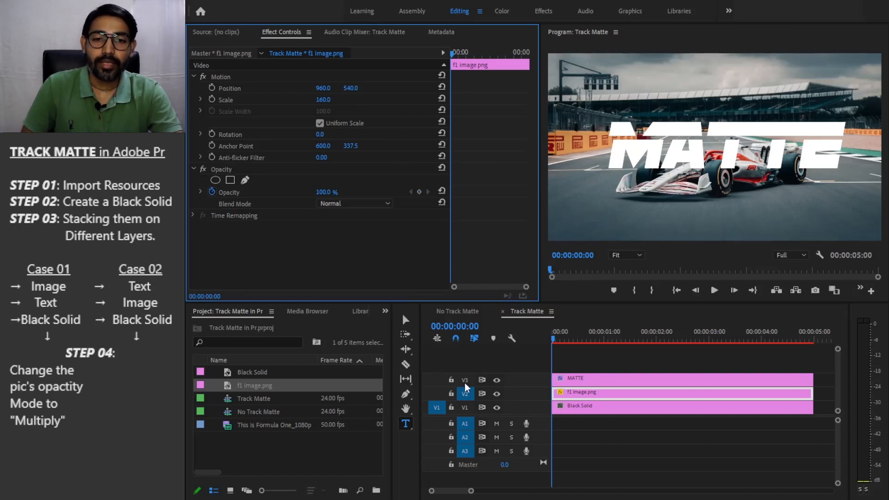
Step: Compare the order of the image and text layers in the No Track Matte sequence with that in the Track Matte sequence
{"action": "left_click", "coordinate": [471, 310]}
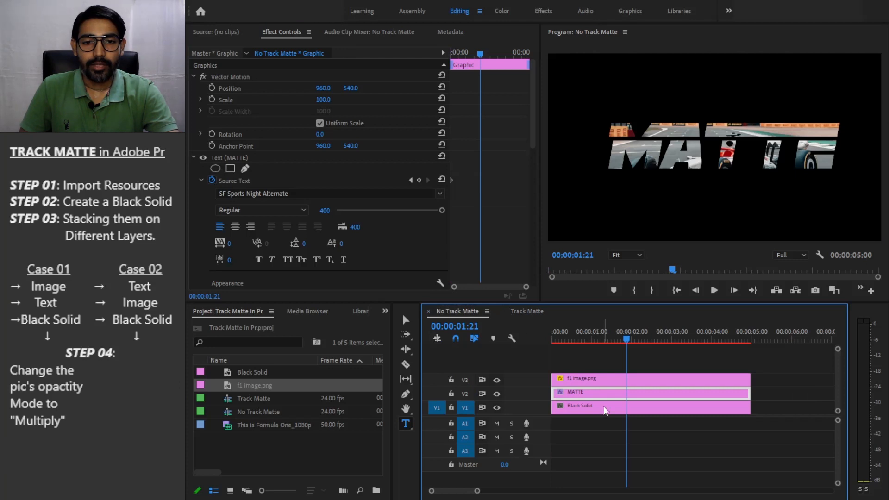
{"action": "left_click", "coordinate": [592, 383]}
{"action": "left_click", "coordinate": [588, 395]}
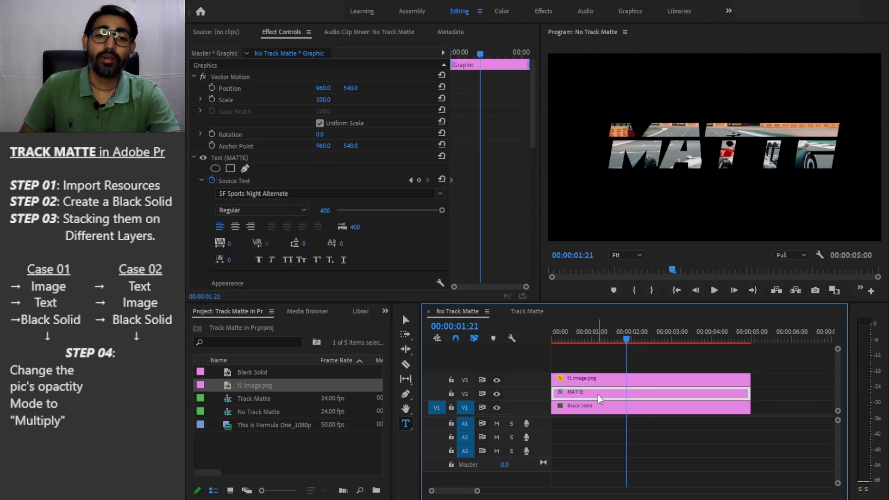
{"action": "left_click", "coordinate": [598, 380]}
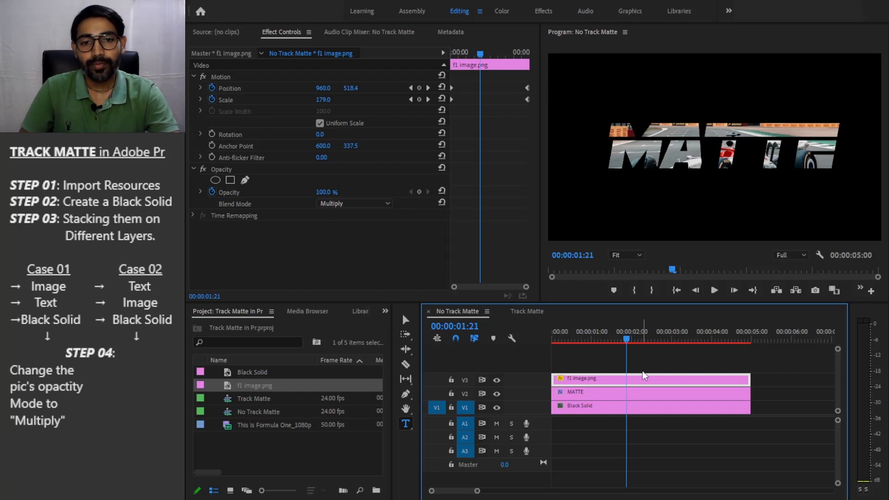
{"action": "left_click", "coordinate": [523, 314]}
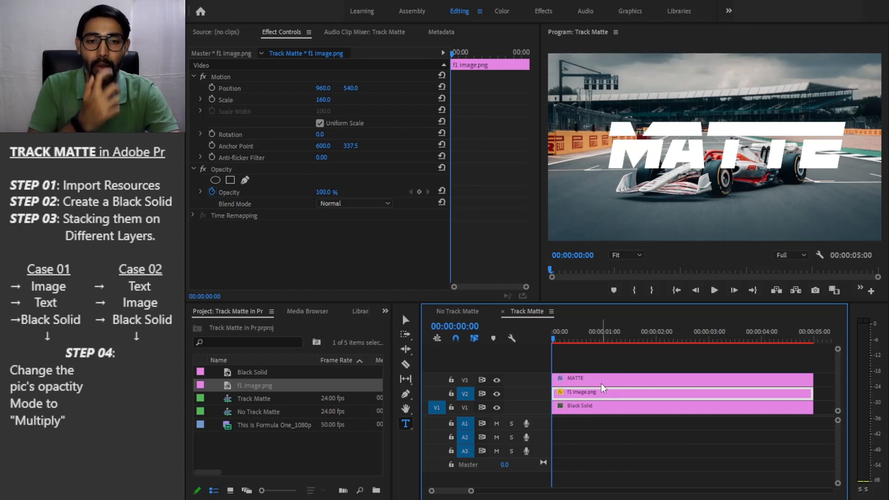
{"action": "left_click", "coordinate": [589, 378]}
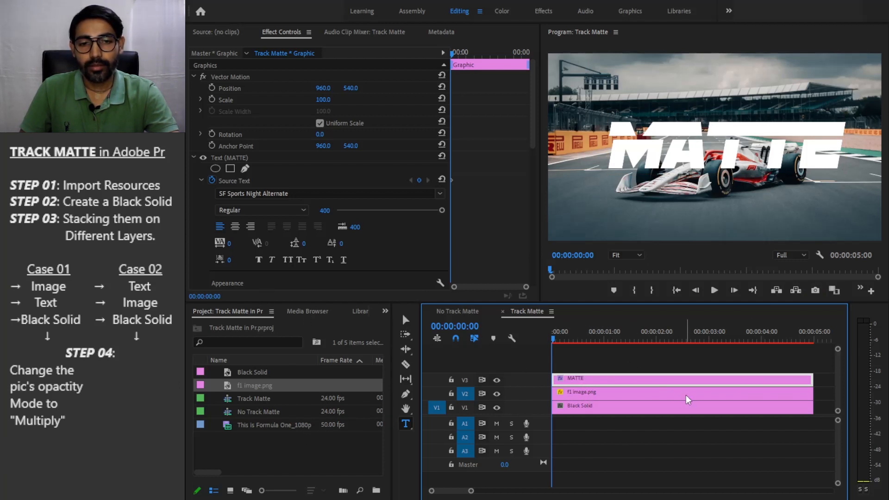
Step: Search the effects for "track matte" and apply the Track Matte Key to the f1 image clip on V2
{"action": "left_click", "coordinate": [627, 393]}
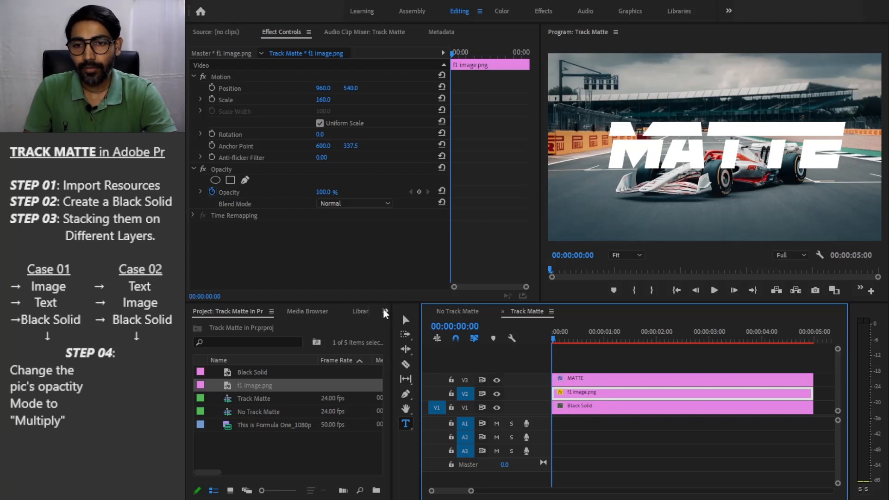
{"action": "key", "text": "shift+7"}
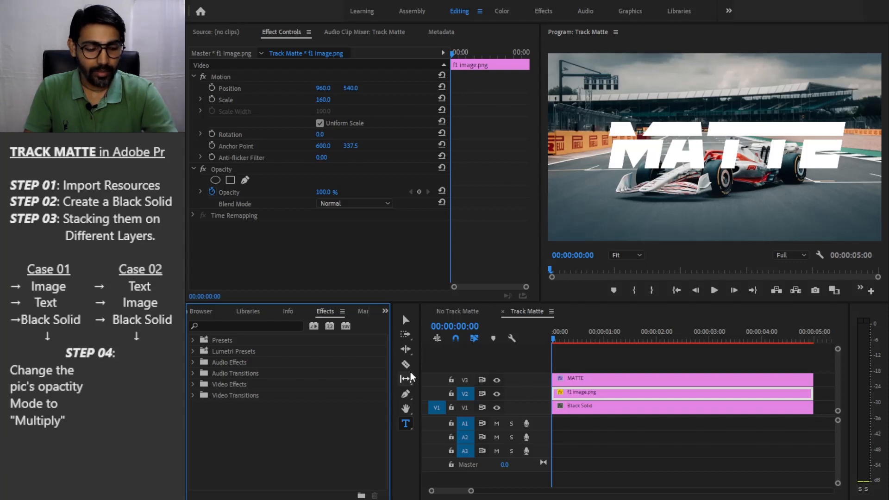
{"action": "left_click", "coordinate": [205, 326]}
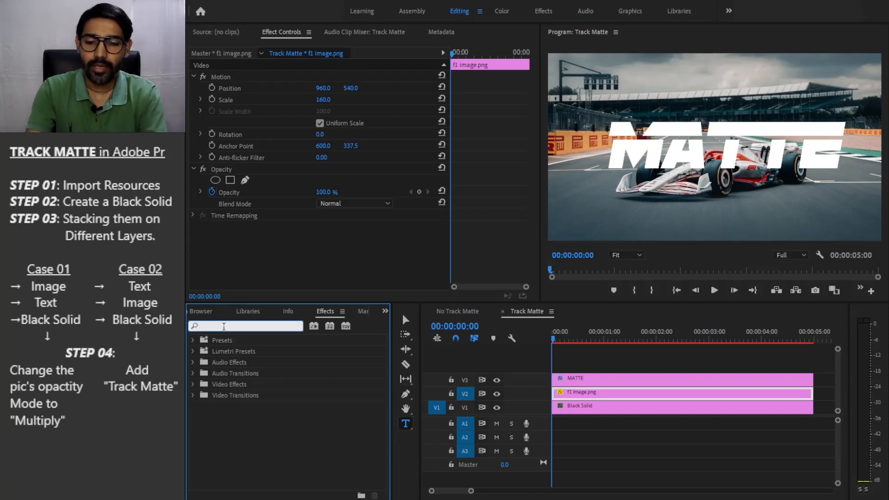
{"action": "type", "text": "track"}
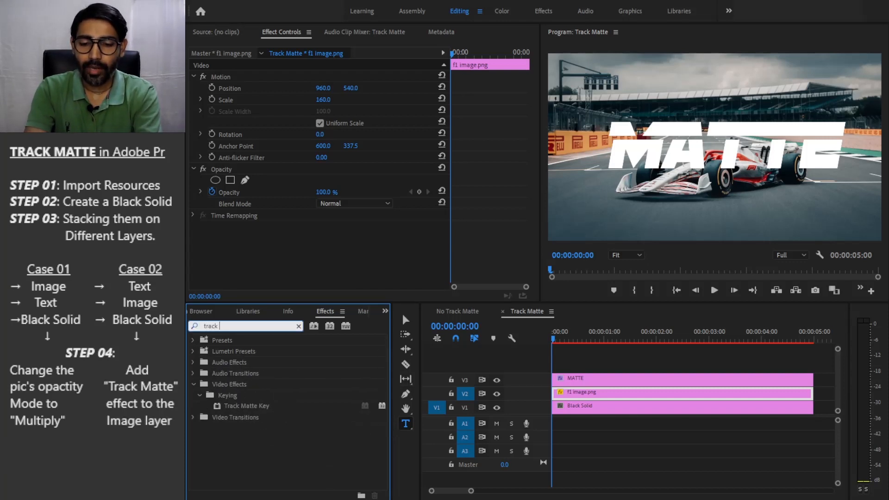
{"action": "type", "text": " matte"}
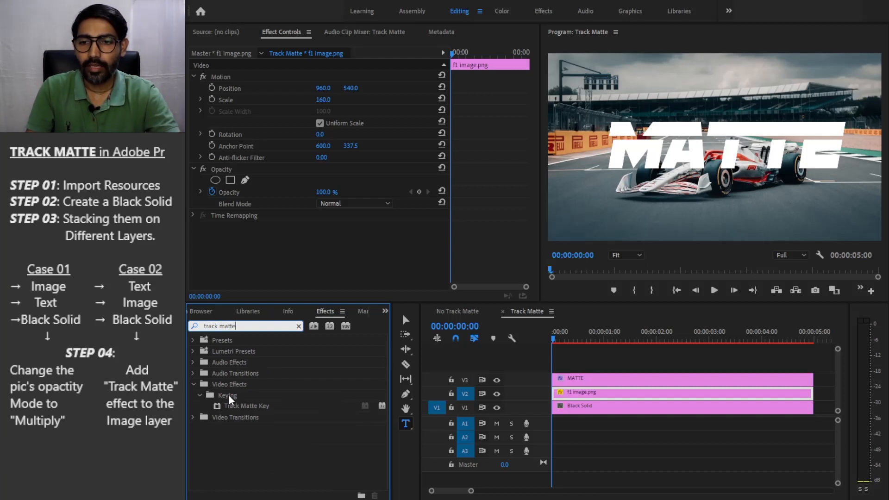
{"action": "left_click", "coordinate": [257, 404]}
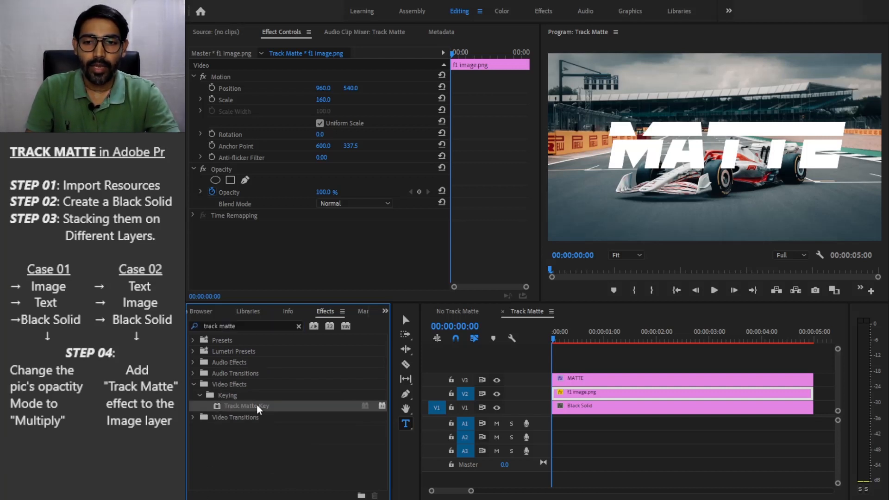
{"action": "left_click_drag", "start_coordinate": [254, 406], "coordinate": [600, 396]}
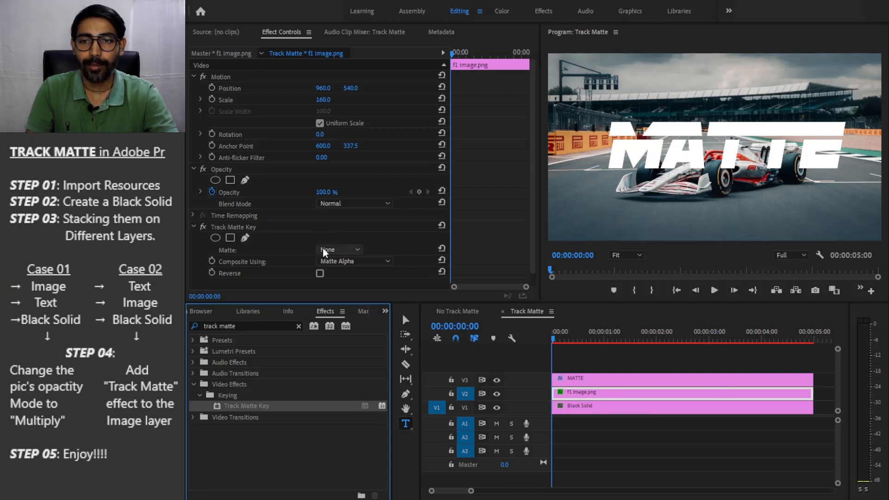
Step: Set the Track Matte Key's Matte to Video 3 for the f1 image, and inspect the text and image clips
{"action": "left_click", "coordinate": [349, 249]}
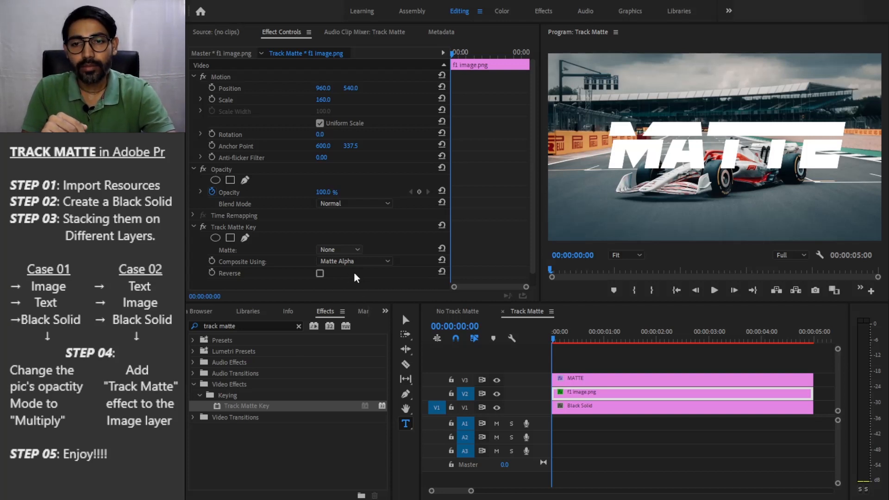
{"action": "left_click", "coordinate": [352, 274]}
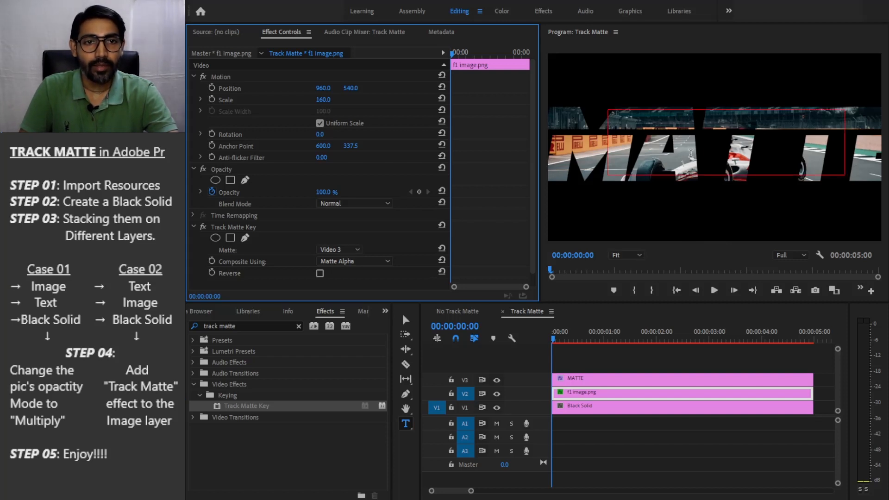
{"action": "key", "text": "Right"}
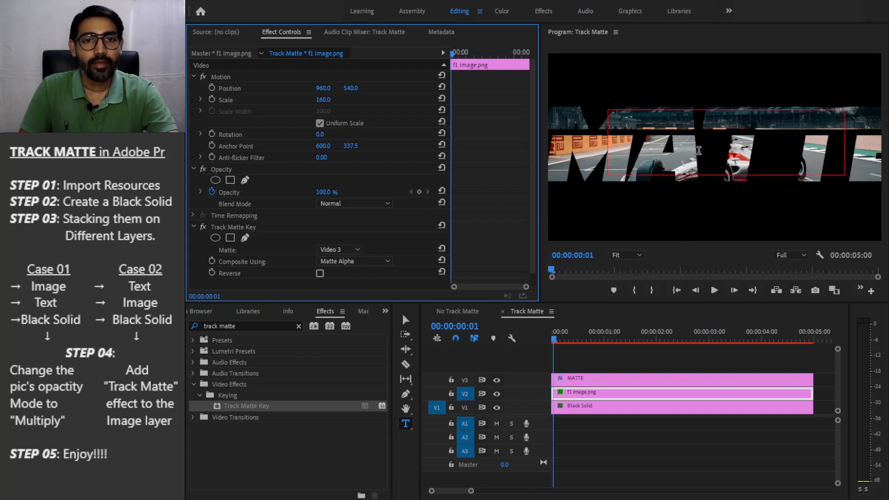
{"action": "left_click", "coordinate": [590, 378]}
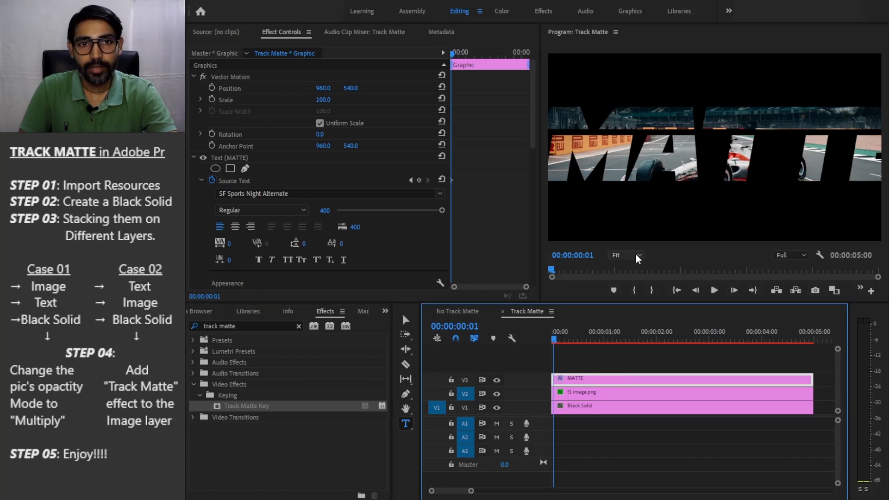
{"action": "left_click", "coordinate": [598, 393]}
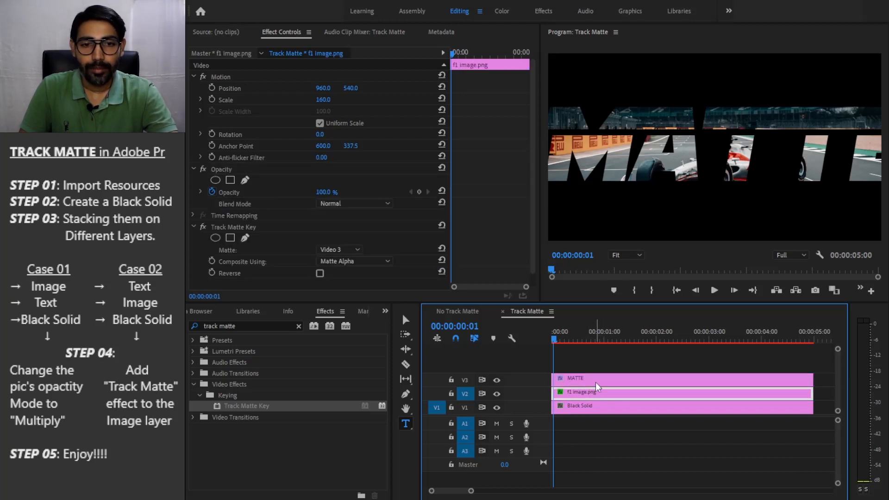
Step: Set the MATTE text clip's Scale to 80 and its Position to 913, 528 in the Track Matte sequence
{"action": "left_click", "coordinate": [591, 380]}
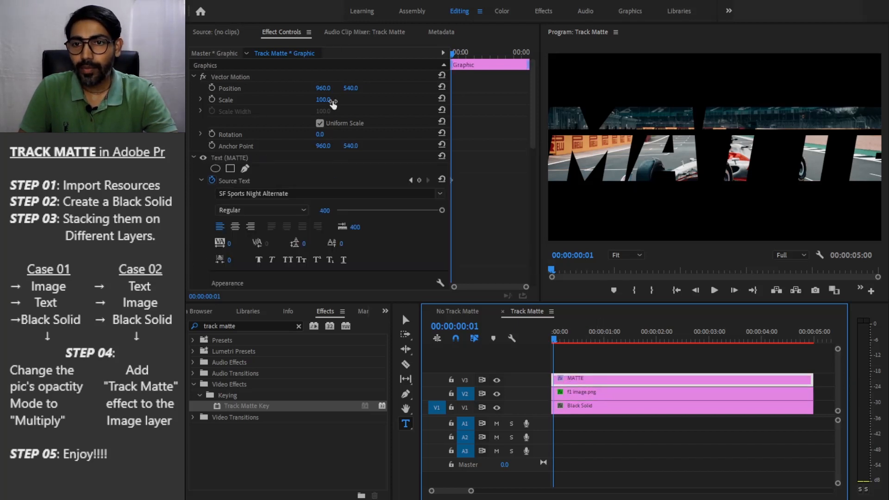
{"action": "mouse_move", "coordinate": [323, 100]}
{"action": "left_mouse_down"}
{"action": "mouse_move", "coordinate": [312, 100]}
{"action": "mouse_move", "coordinate": [326, 102]}
{"action": "left_mouse_up"}
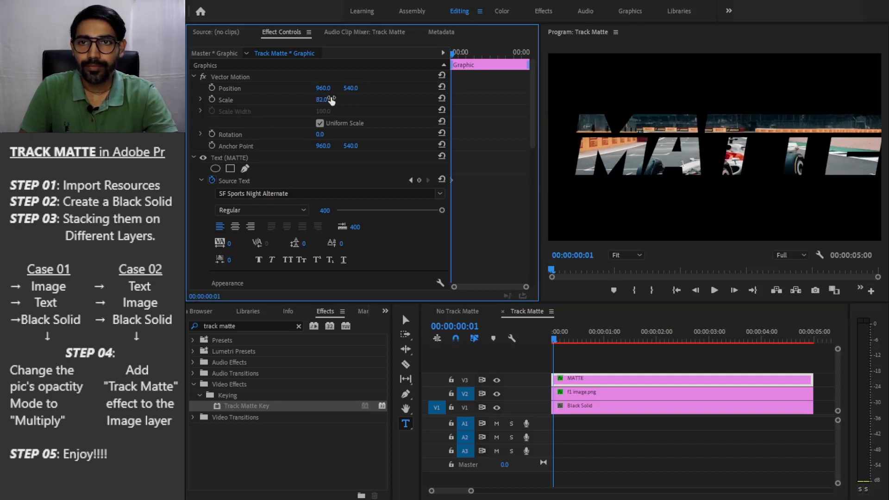
{"action": "left_click", "coordinate": [327, 102]}
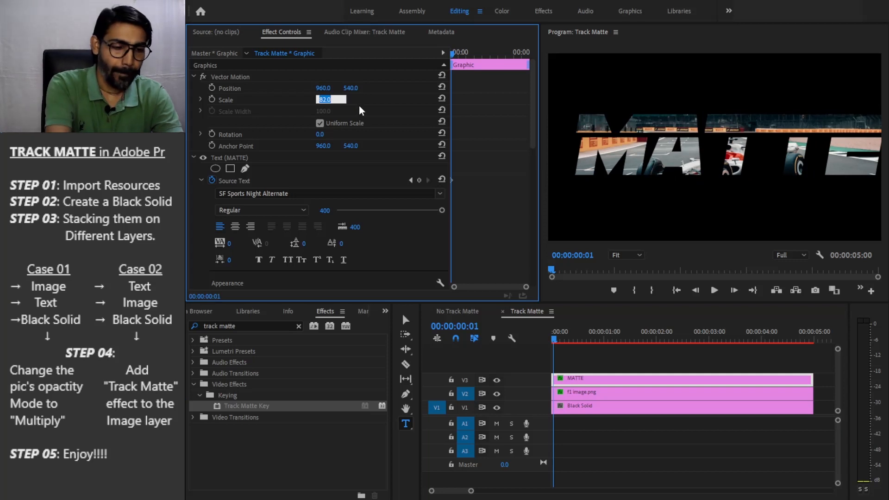
{"action": "type", "text": "80"}
{"action": "key", "text": "Return"}
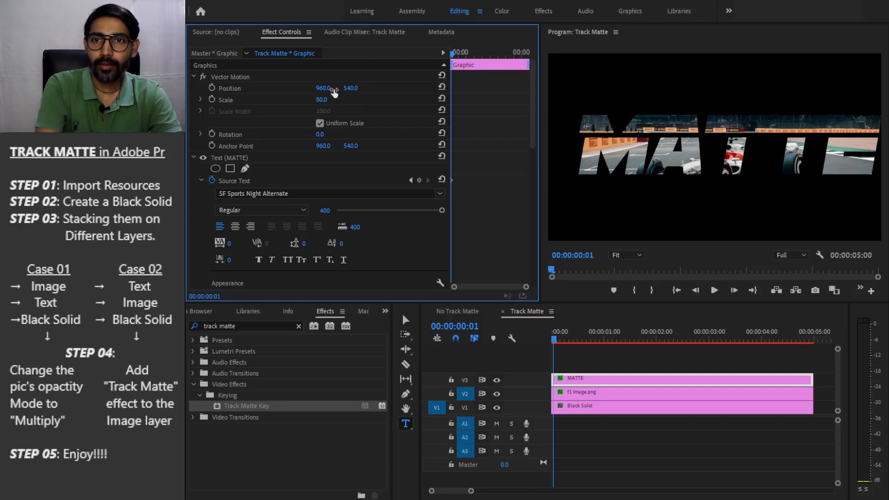
{"action": "left_click_drag", "start_coordinate": [328, 88], "coordinate": [306, 89]}
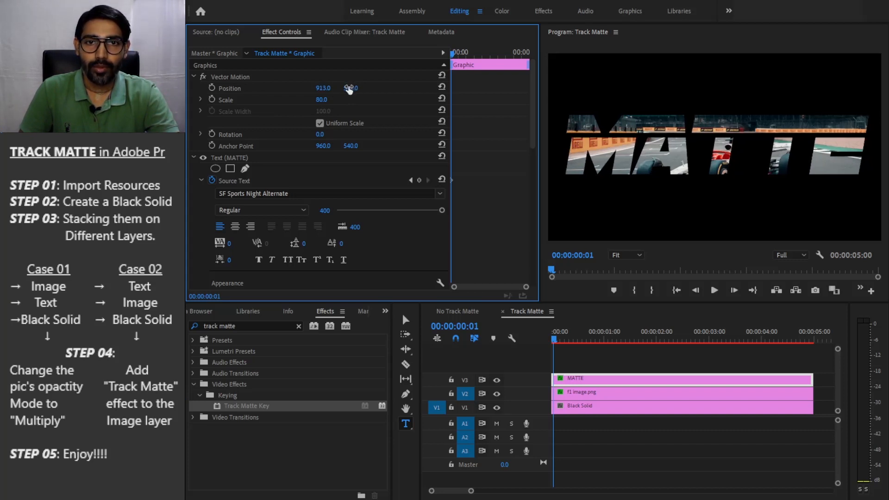
{"action": "mouse_move", "coordinate": [351, 88]}
{"action": "left_mouse_down"}
{"action": "mouse_move", "coordinate": [385, 88]}
{"action": "mouse_move", "coordinate": [345, 88]}
{"action": "left_mouse_up"}
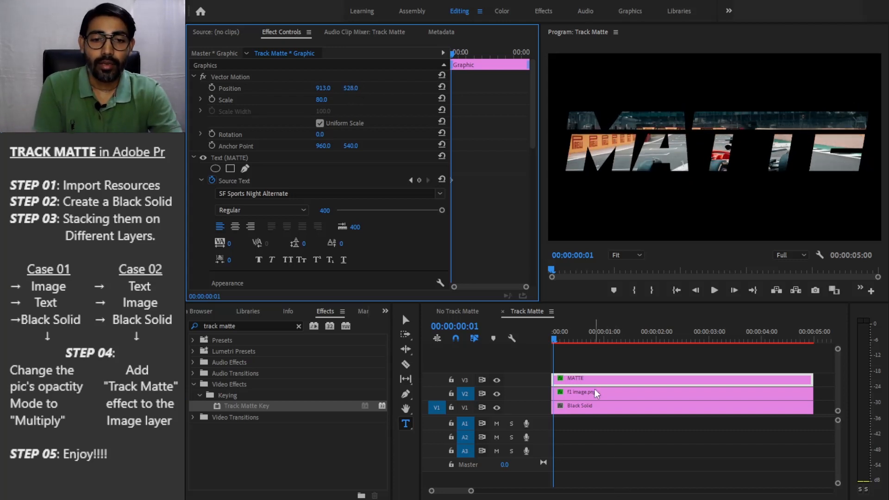
Step: Review the Track Matte Key settings on the f1 image clip and compare them with the MATTE text clip's properties
{"action": "left_click", "coordinate": [568, 395]}
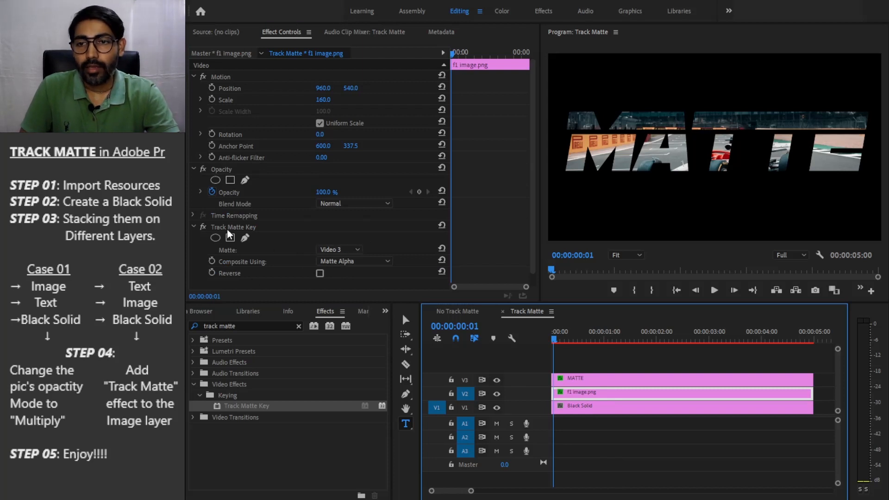
{"action": "left_click", "coordinate": [254, 228]}
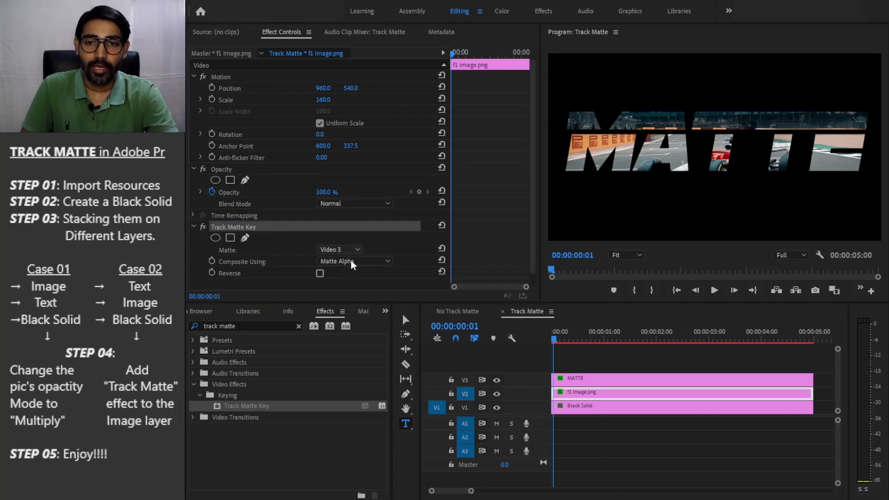
{"action": "left_click", "coordinate": [374, 248]}
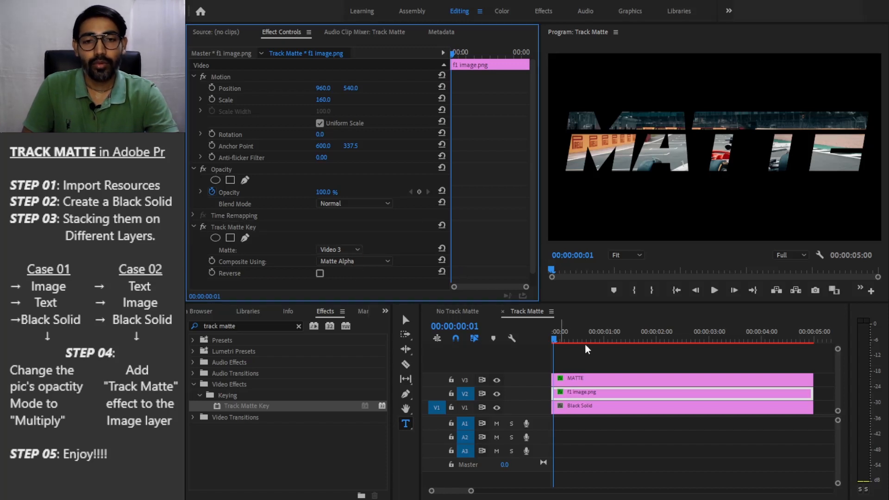
{"action": "left_click", "coordinate": [604, 380]}
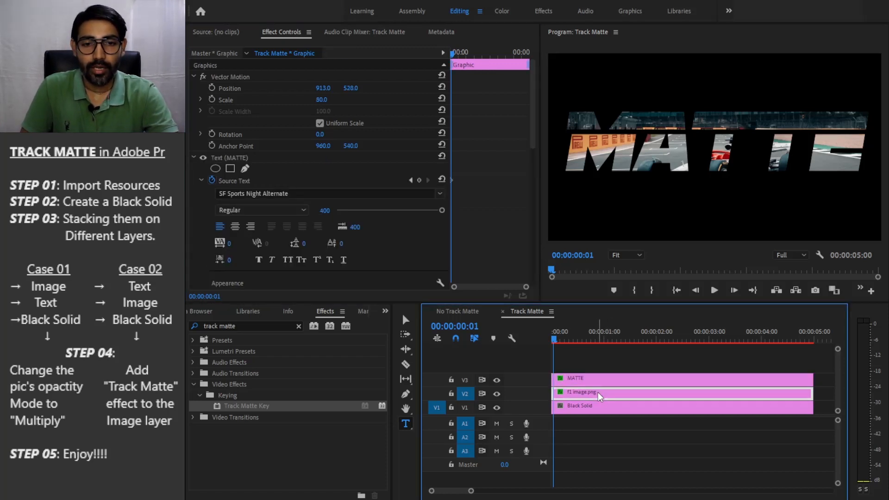
{"action": "left_click", "coordinate": [598, 392]}
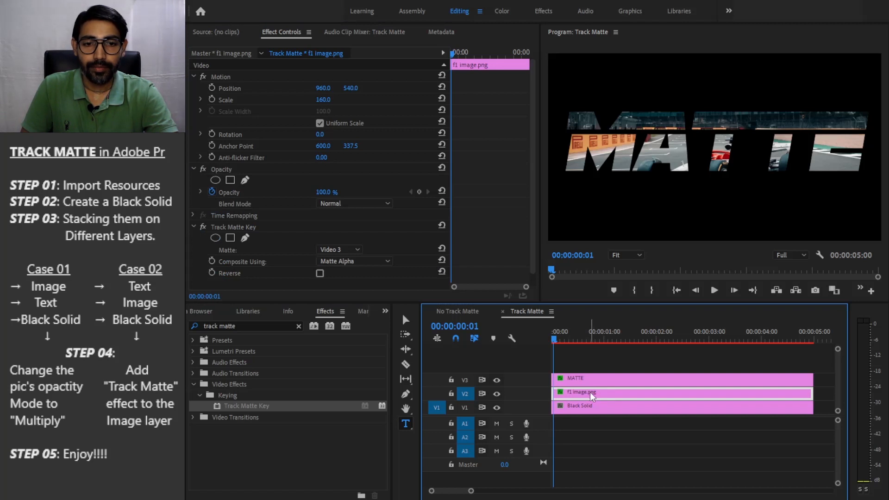
{"action": "left_click", "coordinate": [596, 403]}
{"action": "left_click", "coordinate": [599, 395]}
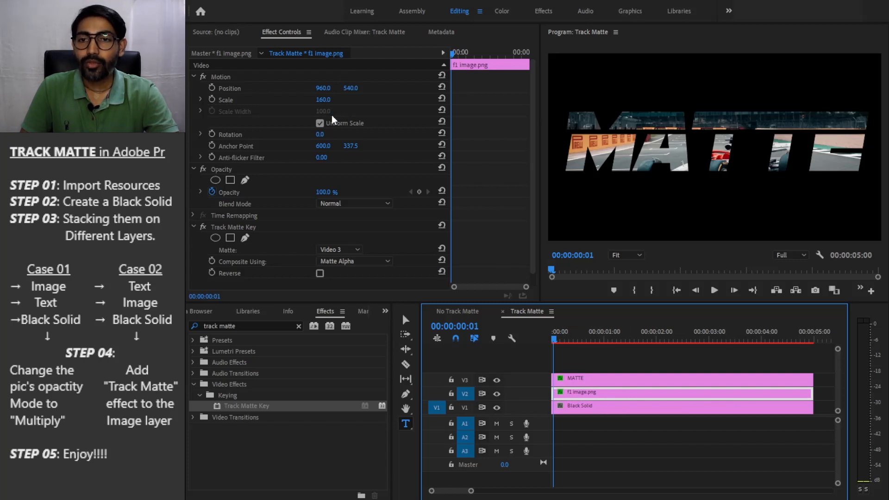
Step: Try a smaller Scale on the f1 image, and reset the Scale of both the image and the MATTE text to 100
{"action": "mouse_move", "coordinate": [326, 106]}
{"action": "left_mouse_down"}
{"action": "mouse_move", "coordinate": [316, 106]}
{"action": "mouse_move", "coordinate": [331, 99]}
{"action": "left_mouse_up"}
{"action": "left_click", "coordinate": [342, 100]}
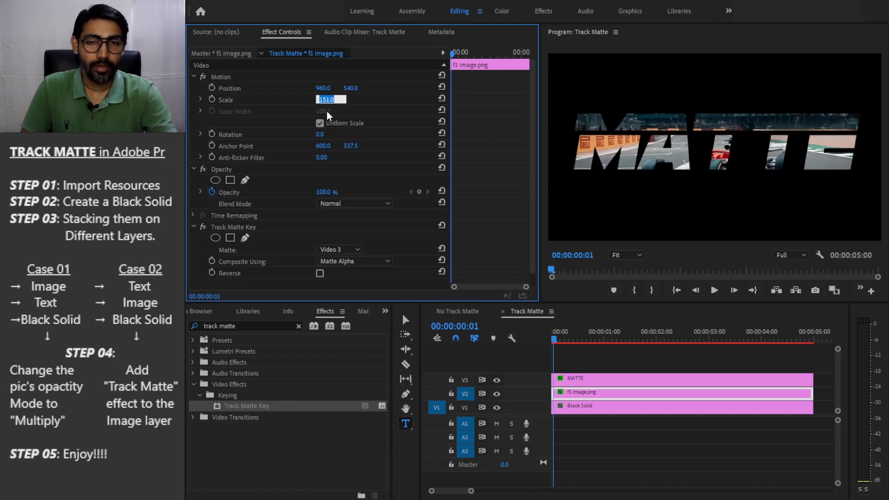
{"action": "left_click", "coordinate": [442, 98]}
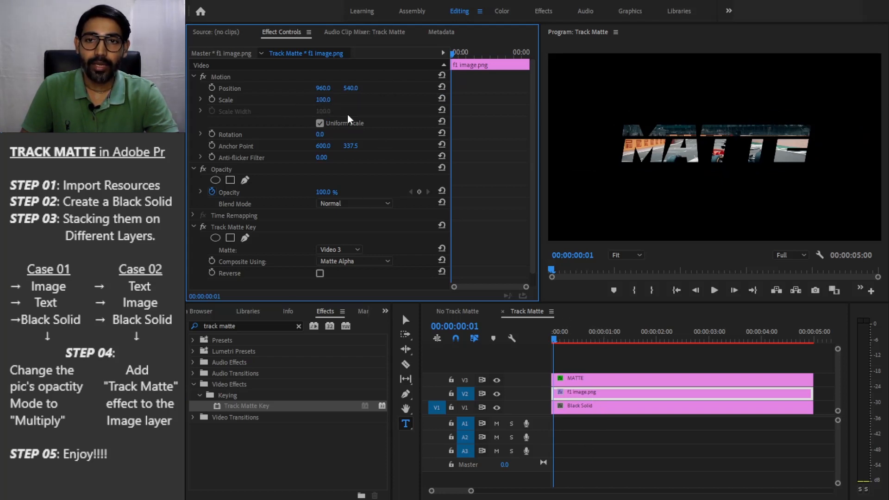
{"action": "left_click", "coordinate": [587, 380]}
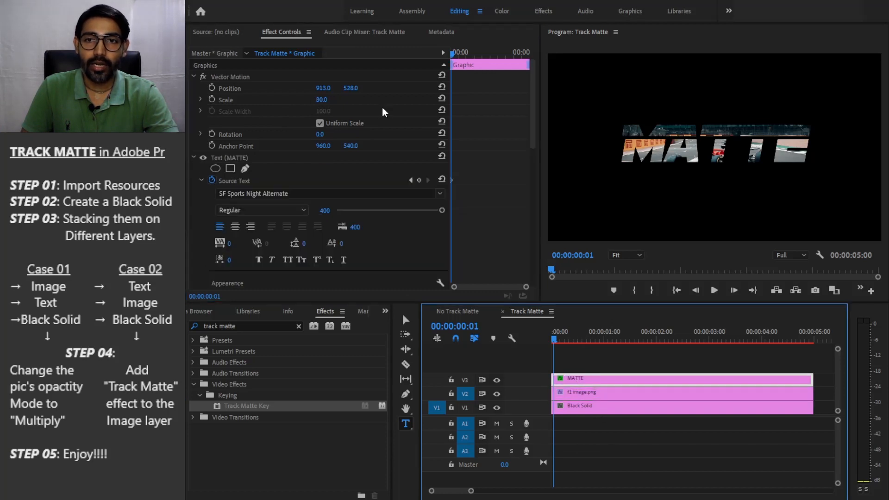
{"action": "left_click", "coordinate": [442, 98]}
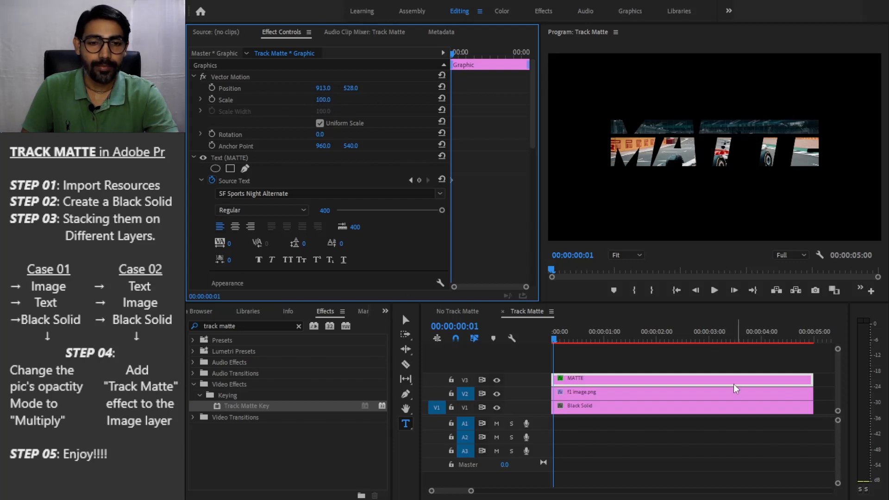
Step: Compare the properties of the image and text clips, and enlarge the f1 image to a Scale of 131
{"action": "left_click", "coordinate": [614, 397]}
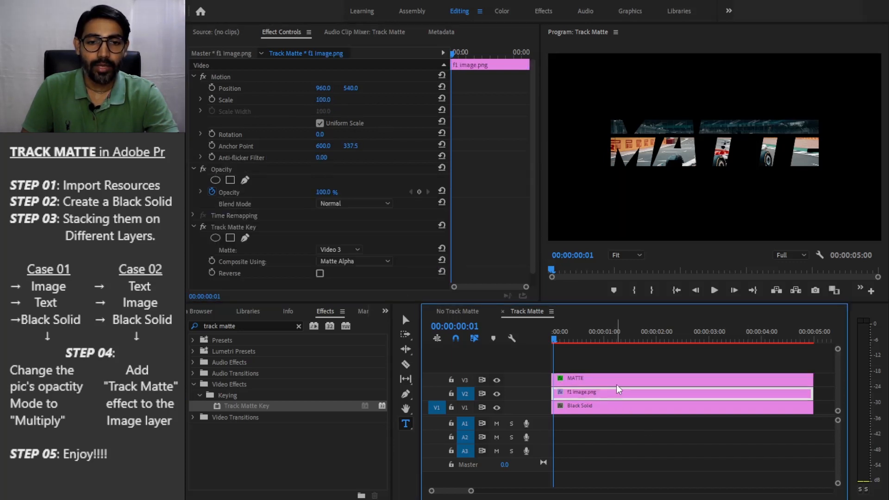
{"action": "left_click", "coordinate": [618, 380]}
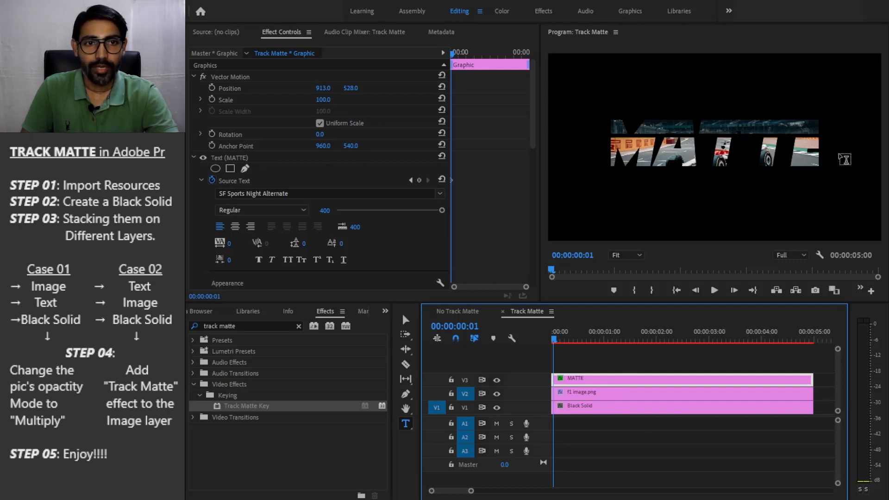
{"action": "left_click", "coordinate": [620, 393]}
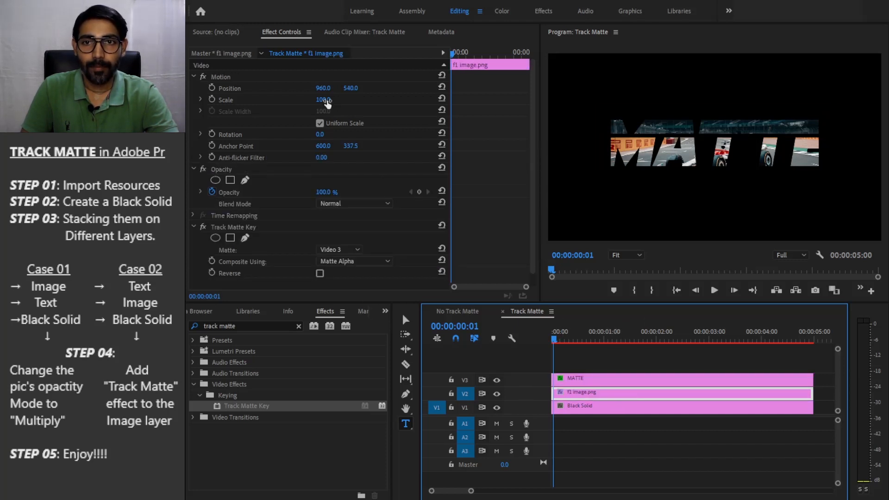
{"action": "left_click_drag", "start_coordinate": [323, 100], "coordinate": [341, 99]}
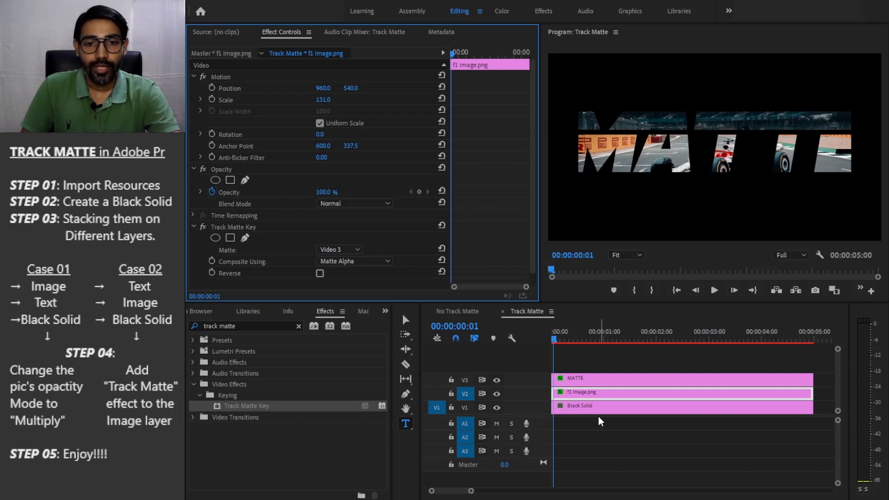
Step: Check the f1 image clip's Scale behaviour in the No Track Matte sequence and return to the Track Matte sequence
{"action": "left_click", "coordinate": [461, 310]}
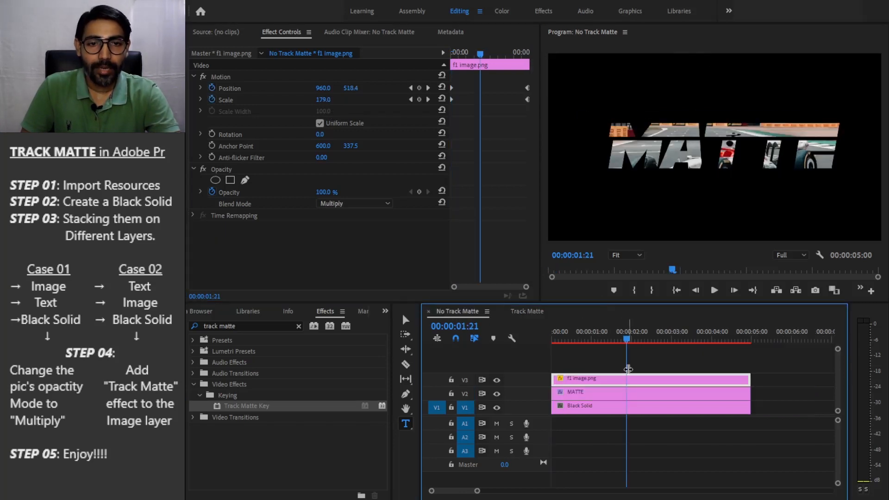
{"action": "left_click", "coordinate": [604, 391]}
{"action": "left_click", "coordinate": [605, 381]}
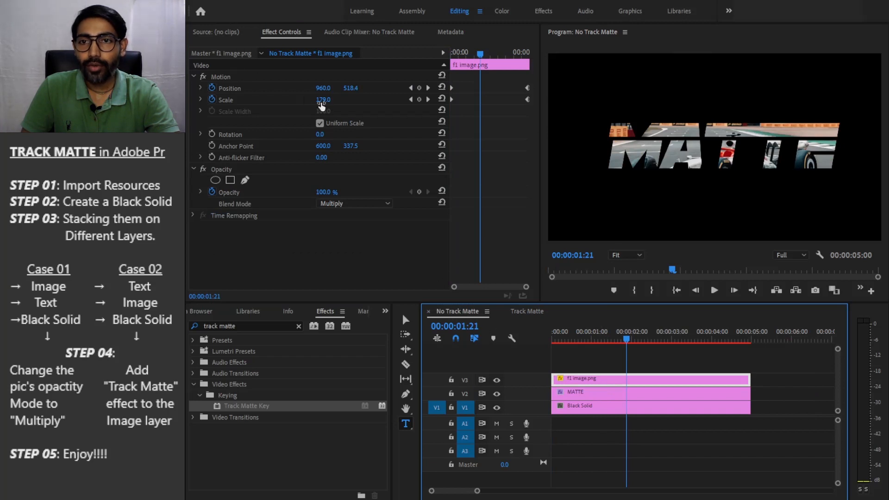
{"action": "mouse_move", "coordinate": [321, 104]}
{"action": "left_mouse_down"}
{"action": "mouse_move", "coordinate": [345, 100]}
{"action": "mouse_move", "coordinate": [331, 100]}
{"action": "left_mouse_up"}
{"action": "left_click", "coordinate": [645, 396]}
{"action": "left_click", "coordinate": [528, 311]}
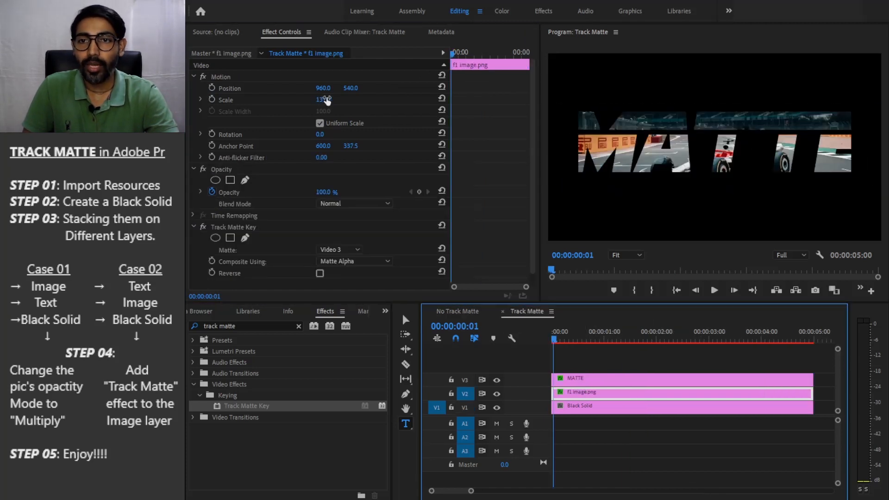
Step: Move the f1 image to Position 997, 507 and set its Scale to 160
{"action": "left_click_drag", "start_coordinate": [324, 100], "coordinate": [337, 88]}
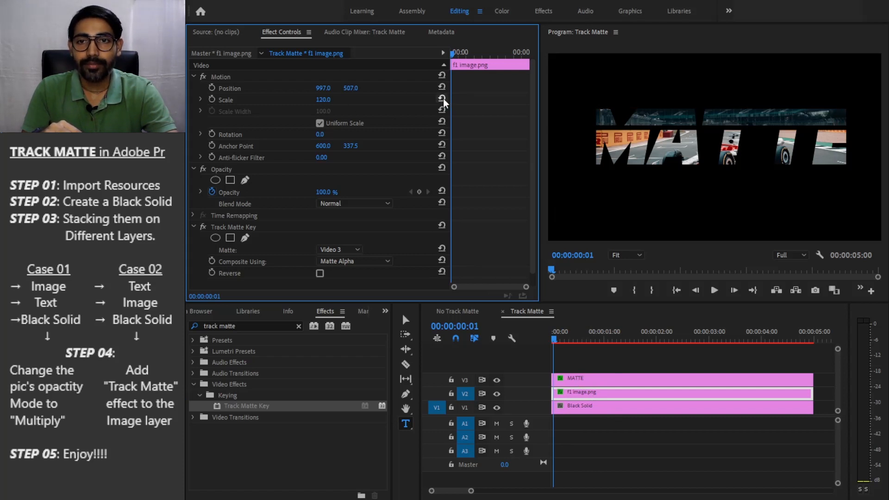
{"action": "left_click", "coordinate": [324, 101]}
{"action": "type", "text": "160"}
{"action": "key", "text": "Return"}
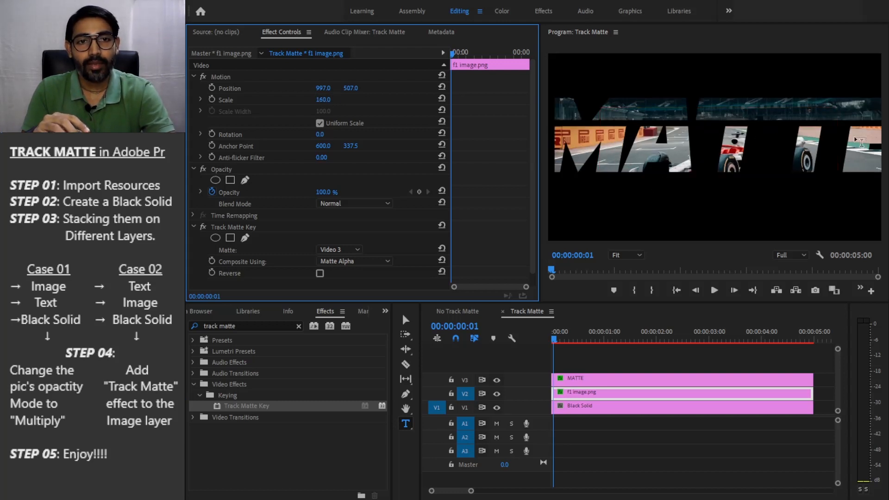
Step: Set the MATTE text clip's Scale to 68 and its vertical Position to 543
{"action": "left_click", "coordinate": [601, 380]}
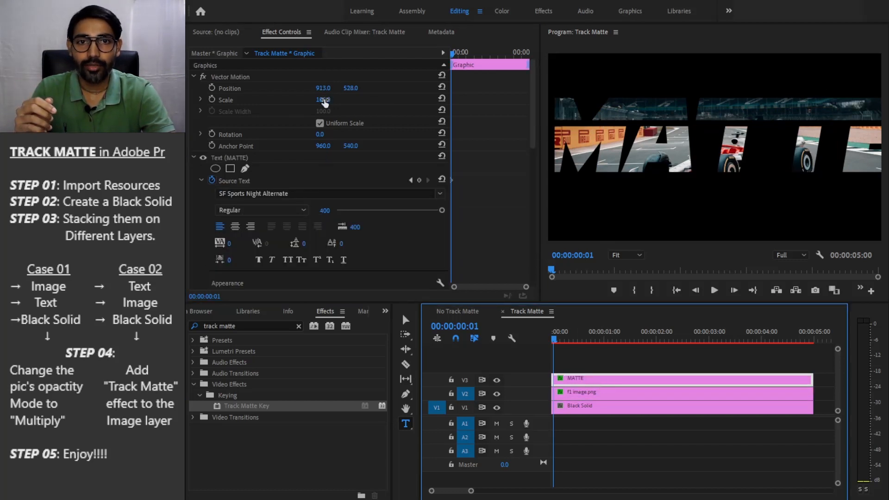
{"action": "left_click_drag", "start_coordinate": [326, 98], "coordinate": [311, 98]}
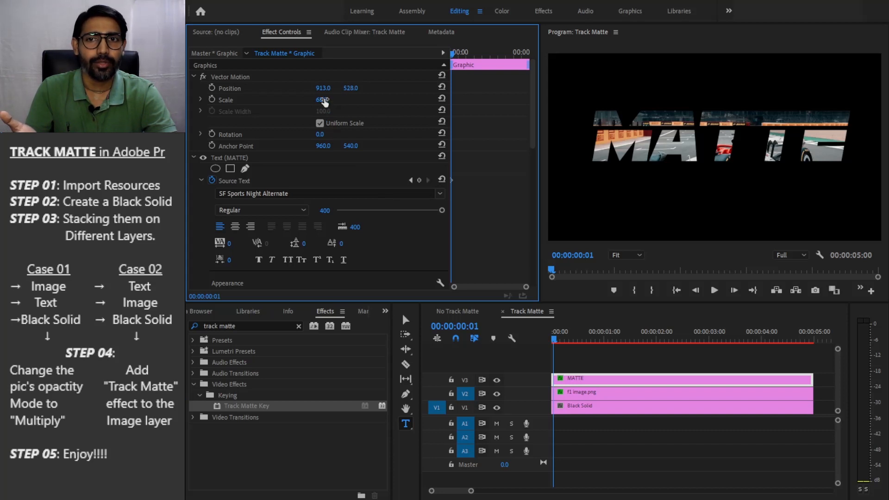
{"action": "left_click", "coordinate": [350, 88]}
{"action": "type", "text": "543"}
{"action": "key", "text": "Return"}
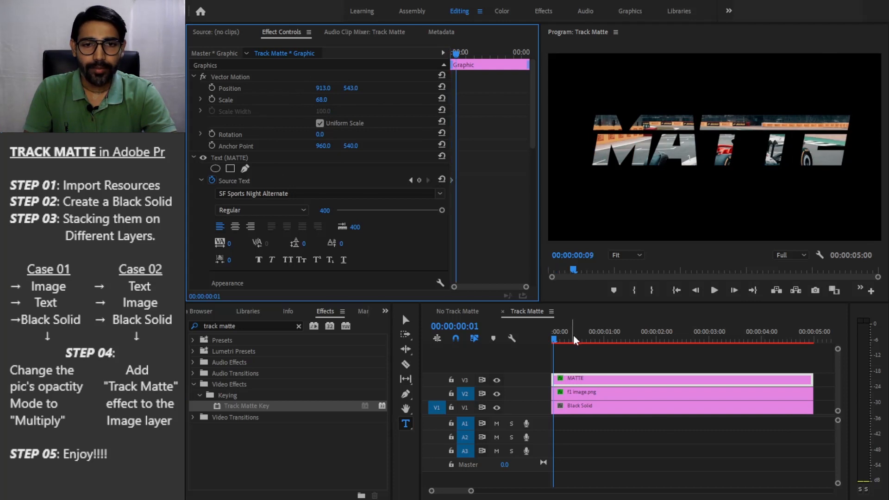
Step: Start keyframing the MATTE text's Scale and Position at 00:00:00:00
{"action": "left_click", "coordinate": [554, 339]}
{"action": "left_click_drag", "start_coordinate": [554, 337], "coordinate": [552, 336]}
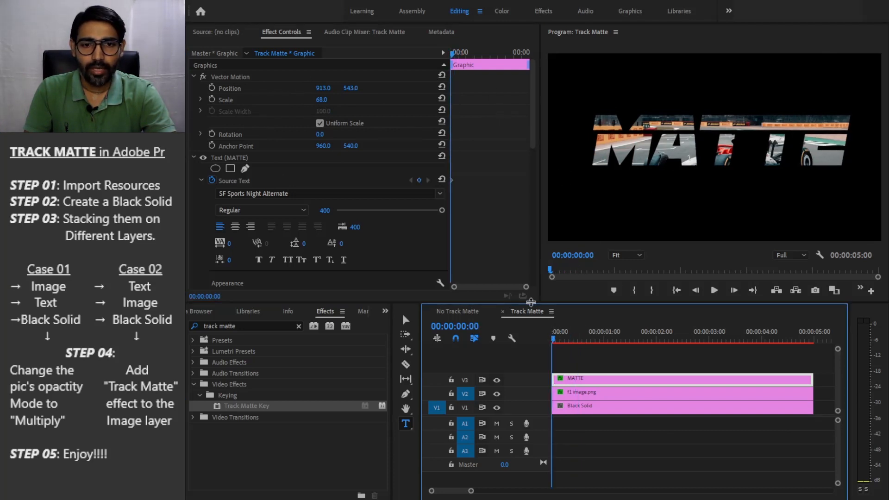
{"action": "left_click", "coordinate": [212, 99]}
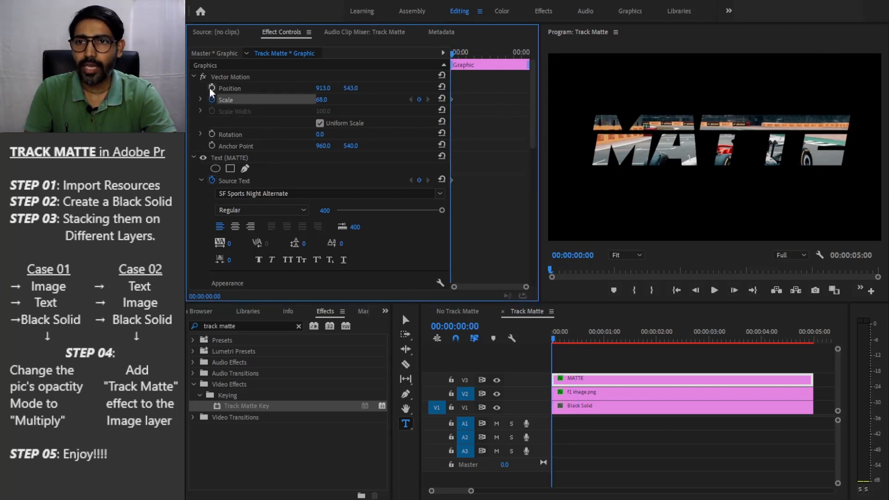
{"action": "left_click", "coordinate": [212, 88]}
Step: Keyframe the MATTE text at 00:00:04:23 with Scale 1030 and Position 492, 1574, so the image fills the frame
{"action": "left_click_drag", "start_coordinate": [487, 58], "coordinate": [530, 51]}
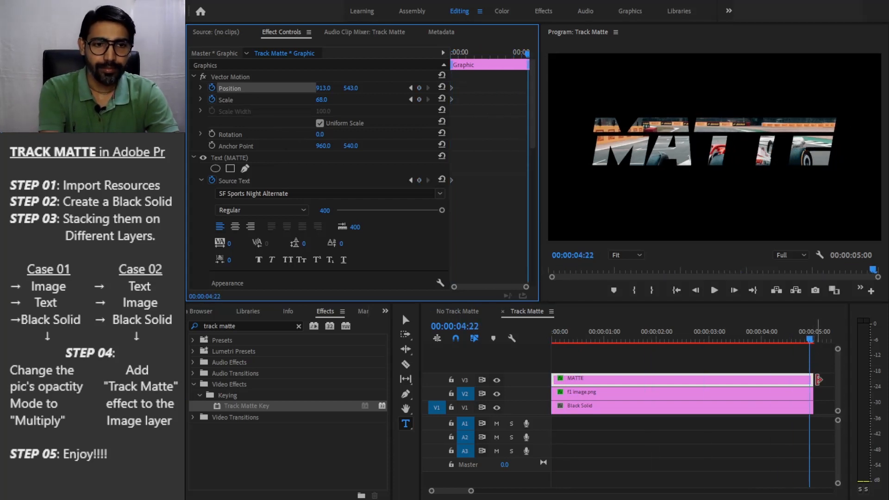
{"action": "key", "text": "Right"}
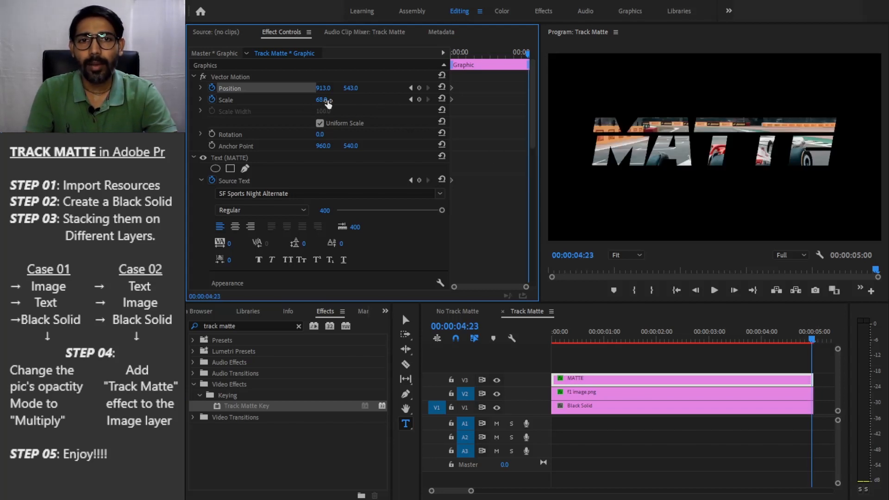
{"action": "left_click_drag", "start_coordinate": [322, 103], "coordinate": [433, 103]}
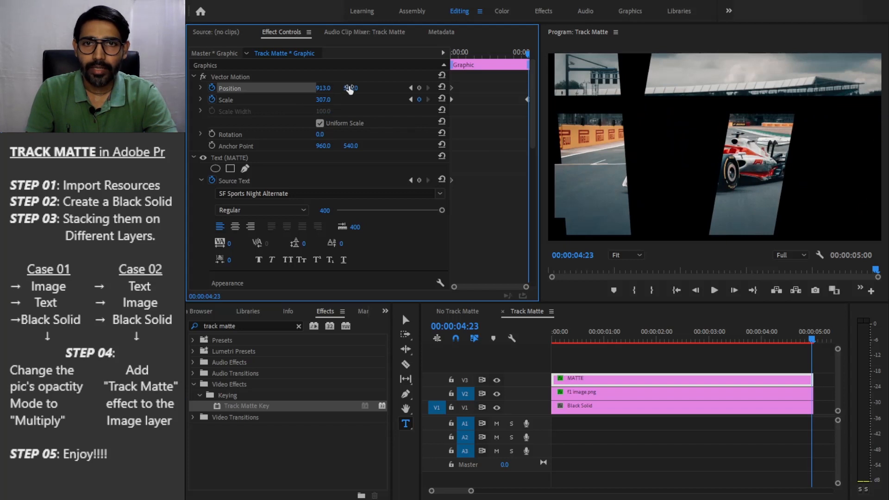
{"action": "left_click_drag", "start_coordinate": [350, 88], "coordinate": [478, 88]}
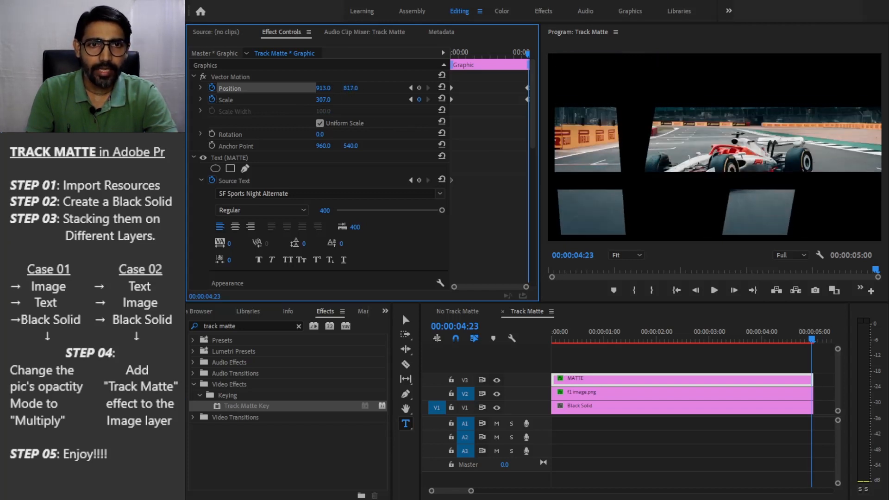
{"action": "left_click_drag", "start_coordinate": [321, 88], "coordinate": [658, 100]}
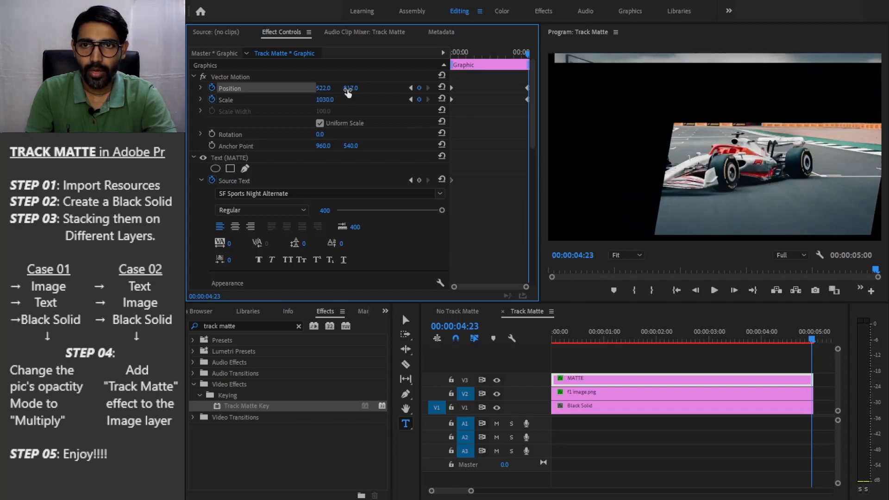
{"action": "left_click_drag", "start_coordinate": [348, 89], "coordinate": [698, 89]}
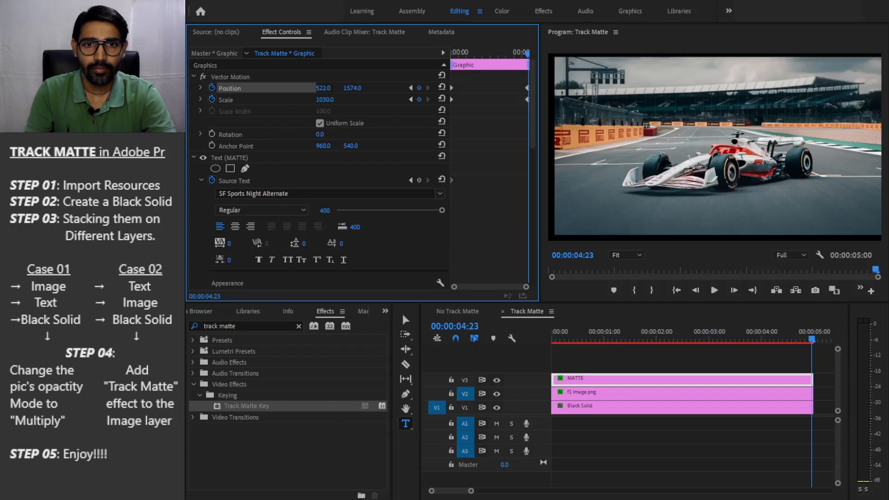
{"action": "left_click_drag", "start_coordinate": [330, 88], "coordinate": [316, 89]}
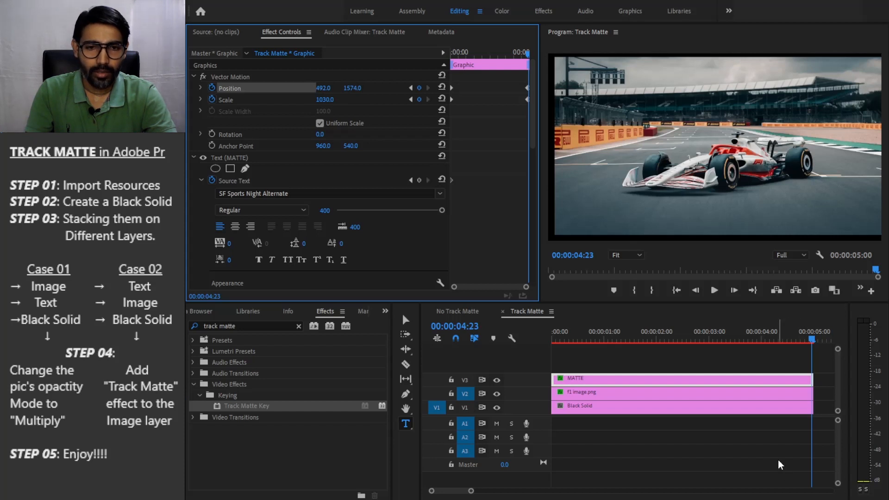
Step: Set the f1 image clip's Scale to 170 and its vertical Position to 510.5
{"action": "left_click", "coordinate": [622, 395]}
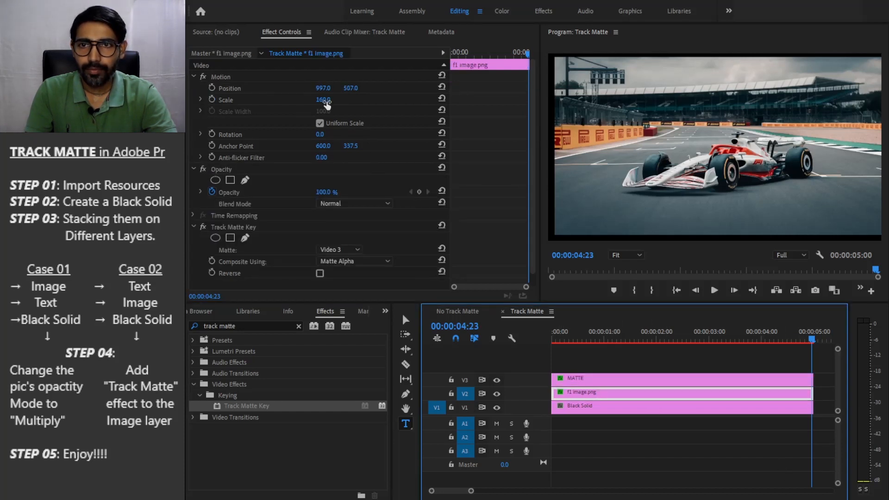
{"action": "mouse_move", "coordinate": [326, 101]}
{"action": "left_mouse_down"}
{"action": "mouse_move", "coordinate": [353, 88]}
{"action": "mouse_move", "coordinate": [332, 102]}
{"action": "left_mouse_up"}
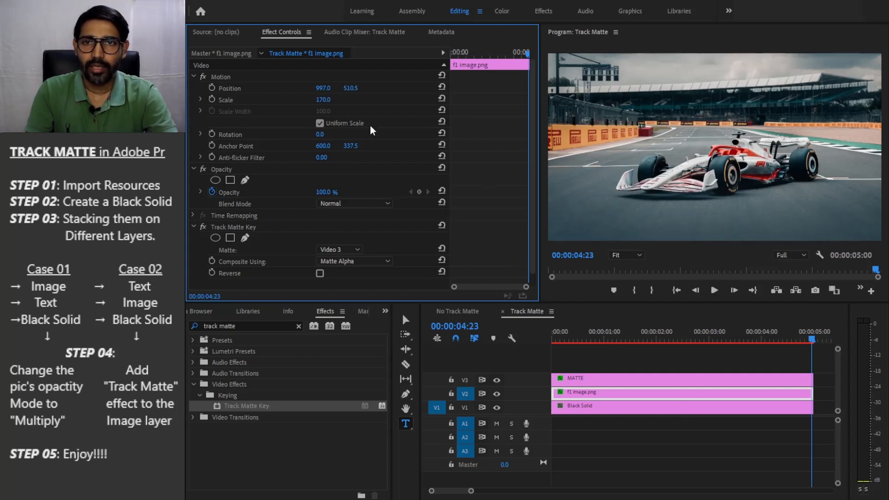
Step: Add a MATTE text Position keyframe of 697.2, 1022.5 at 00:00:02:13 and scrub back through the animation
{"action": "left_click", "coordinate": [634, 379]}
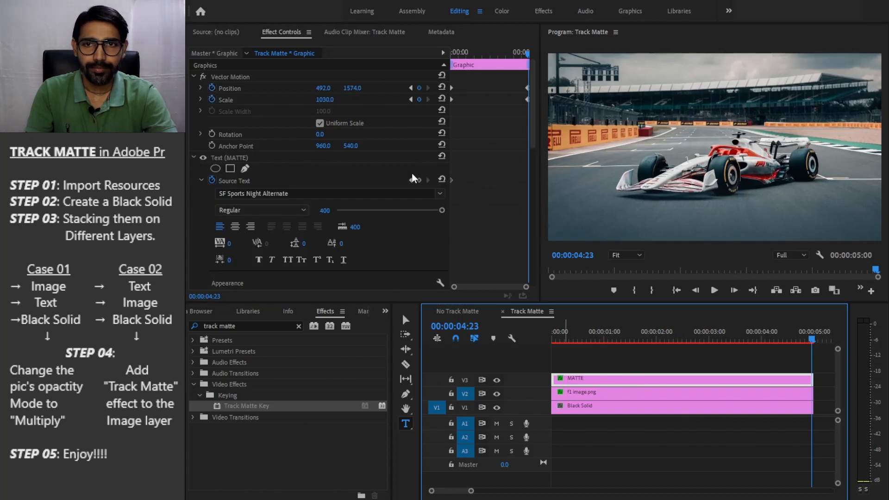
{"action": "left_click_drag", "start_coordinate": [515, 53], "coordinate": [490, 59]}
{"action": "left_click_drag", "start_coordinate": [354, 90], "coordinate": [356, 90]}
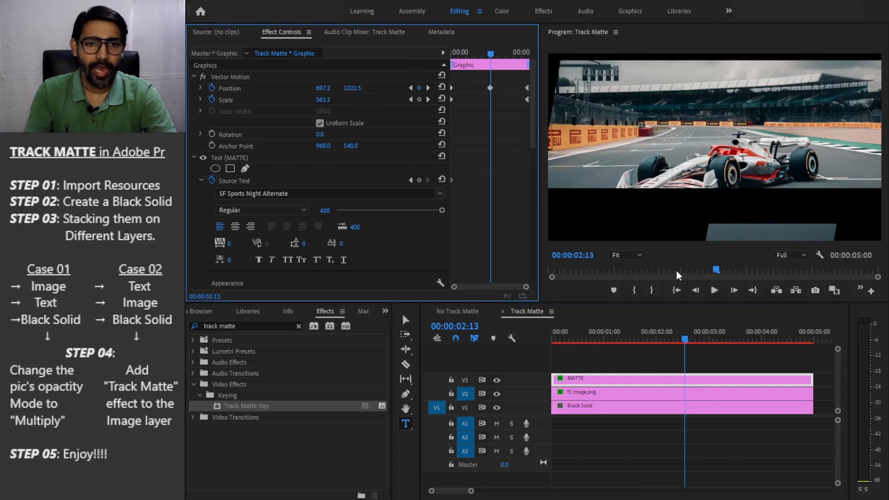
{"action": "left_click_drag", "start_coordinate": [685, 340], "coordinate": [599, 352]}
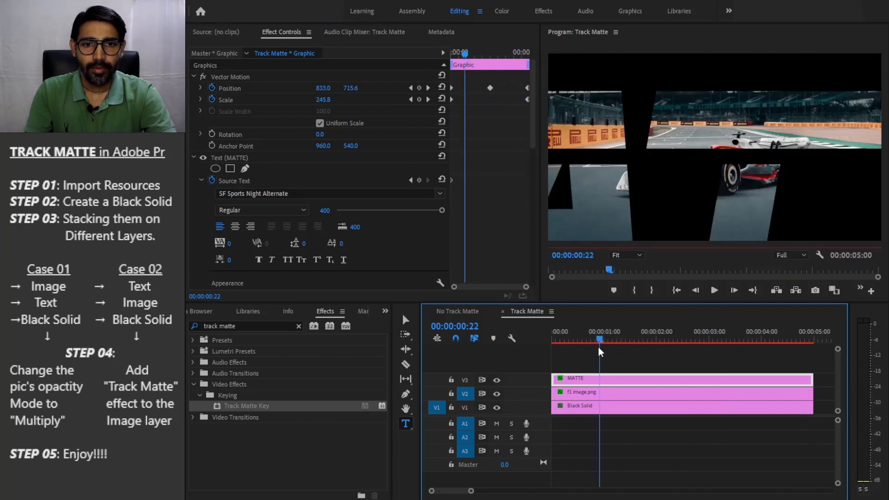
Step: Move the MATTE text clip up to track V4 and set the f1 image's Track Matte Key matte to Video 4
{"action": "left_click", "coordinate": [595, 396]}
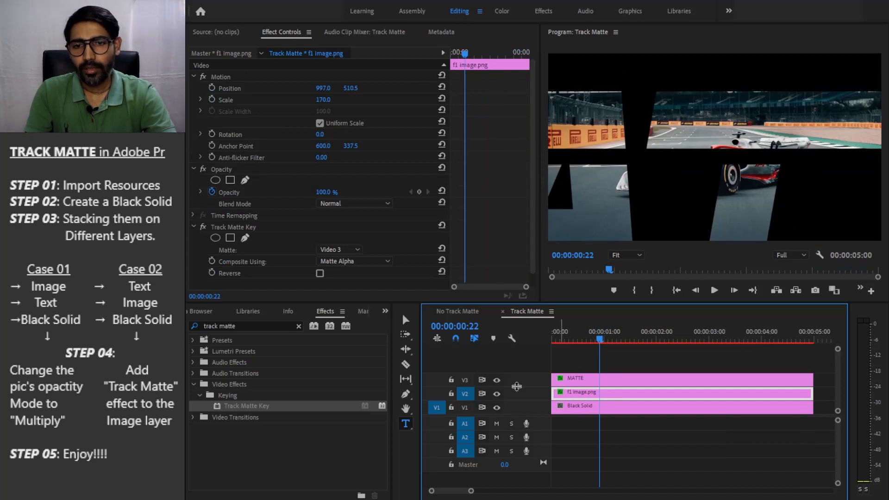
{"action": "left_click", "coordinate": [594, 380]}
{"action": "left_click_drag", "start_coordinate": [595, 379], "coordinate": [597, 370]}
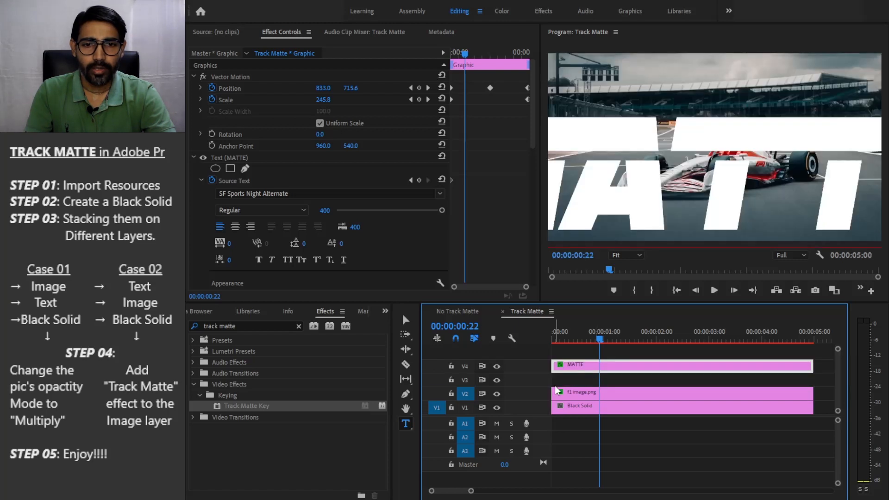
{"action": "left_click", "coordinate": [580, 396]}
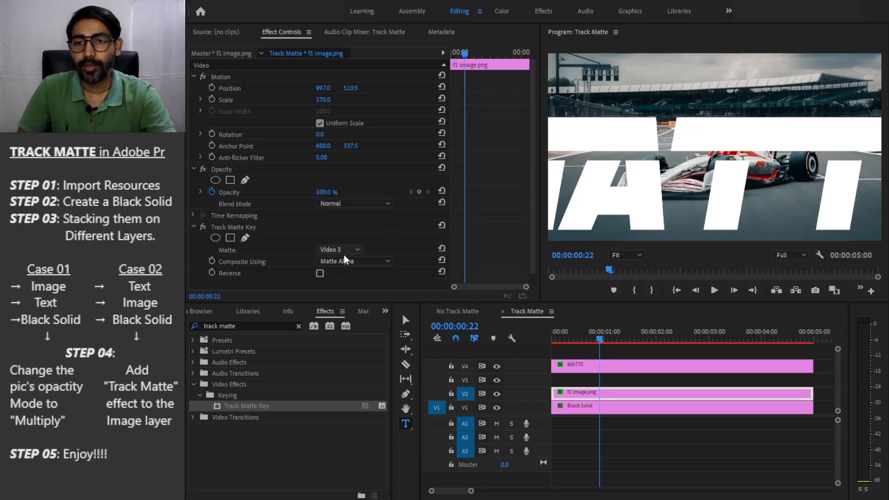
{"action": "left_click", "coordinate": [354, 249]}
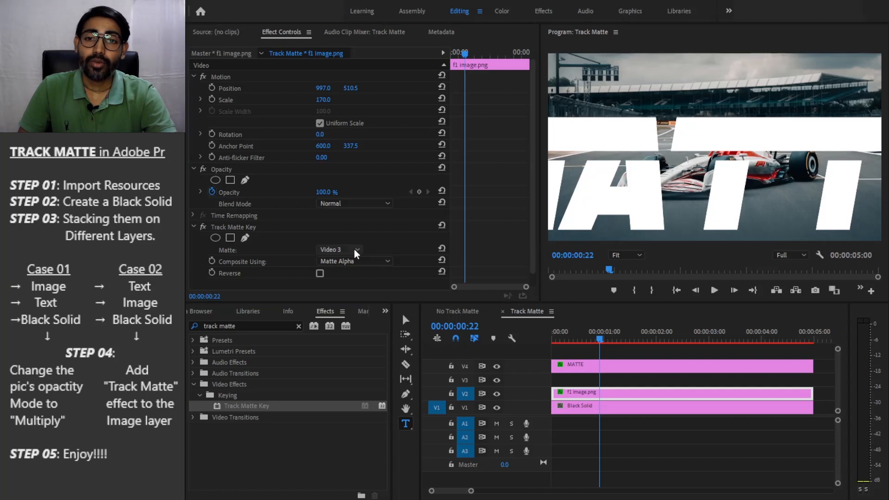
{"action": "left_click", "coordinate": [351, 270]}
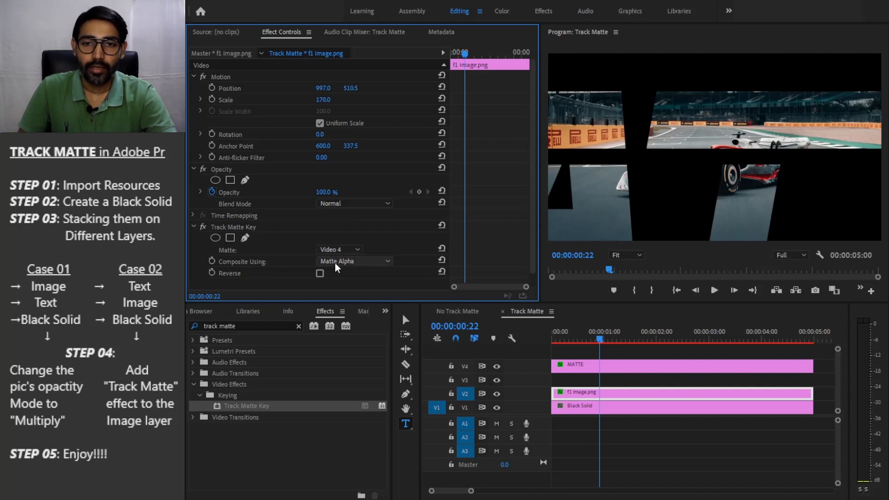
{"action": "left_click", "coordinate": [357, 261]}
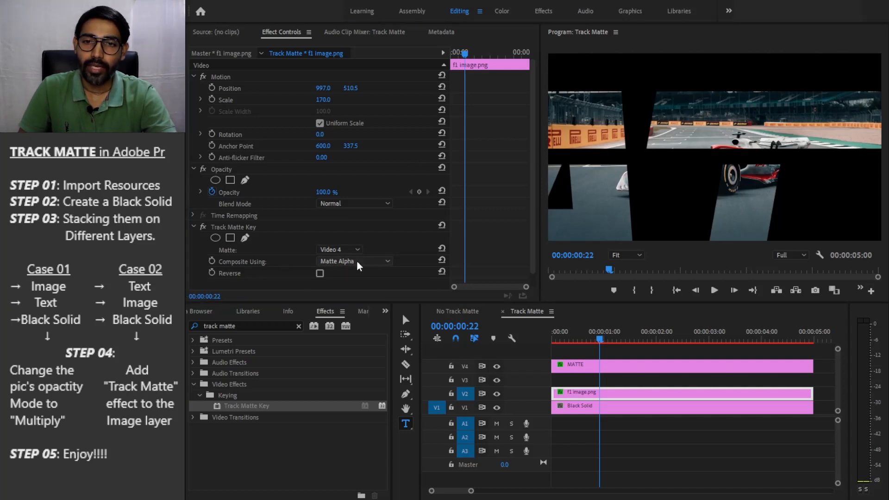
{"action": "left_click", "coordinate": [357, 262]}
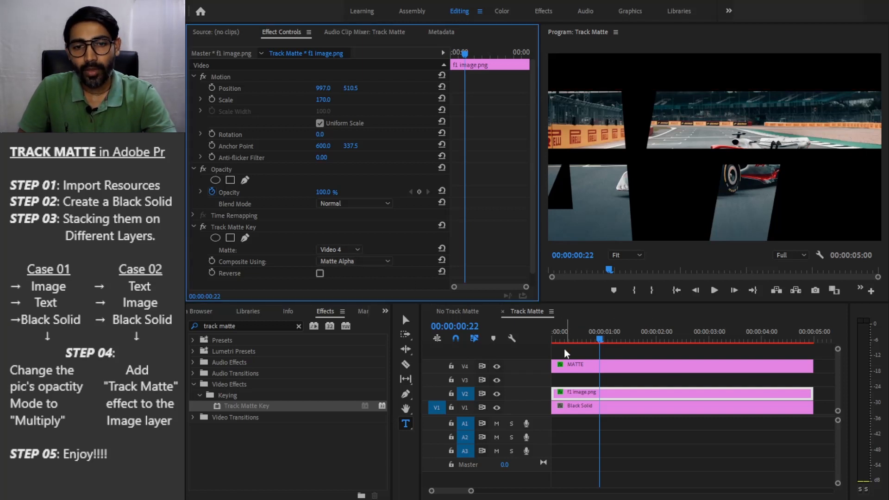
Step: Place the This is Formula One video on track V3 at the start of the sequence and mute audio track A3
{"action": "scroll", "coordinate": [209, 312], "scroll_direction": "up", "scroll_amount": 4}
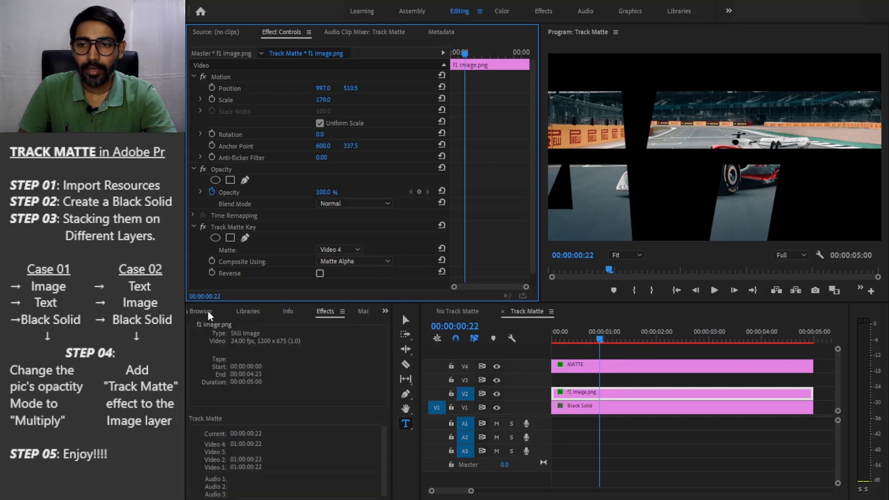
{"action": "left_click", "coordinate": [252, 397]}
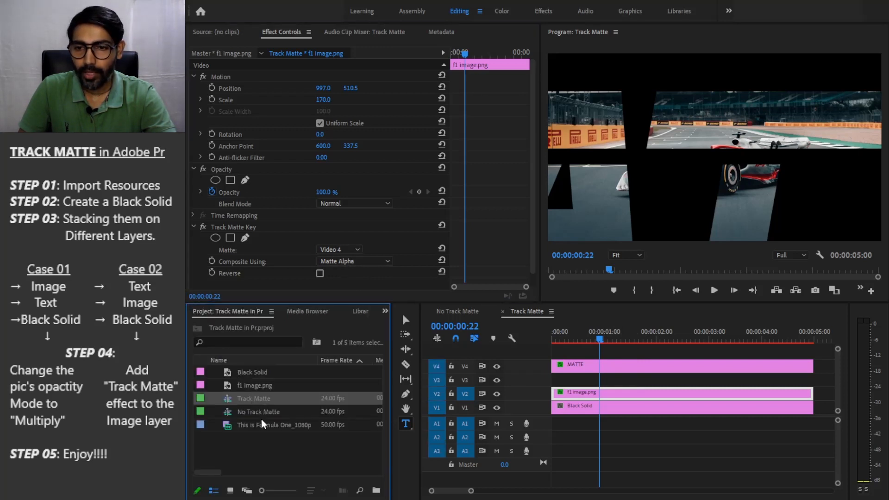
{"action": "left_click_drag", "start_coordinate": [257, 423], "coordinate": [552, 389]}
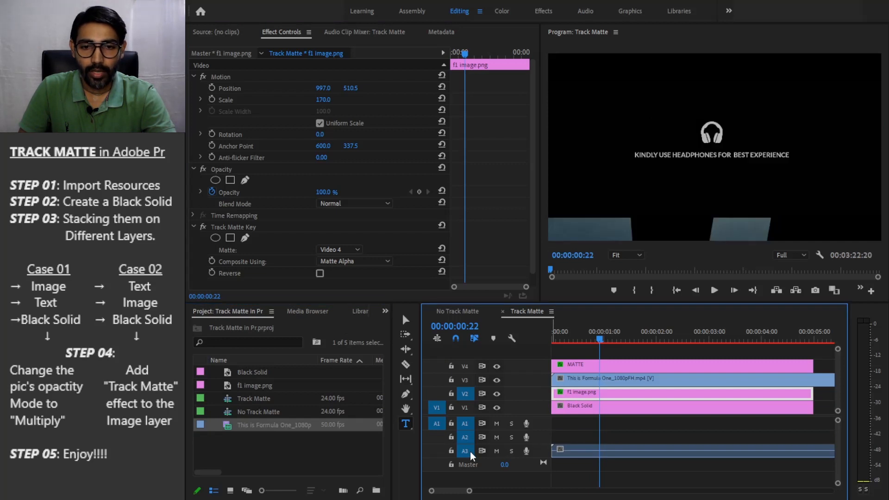
{"action": "left_click", "coordinate": [495, 451]}
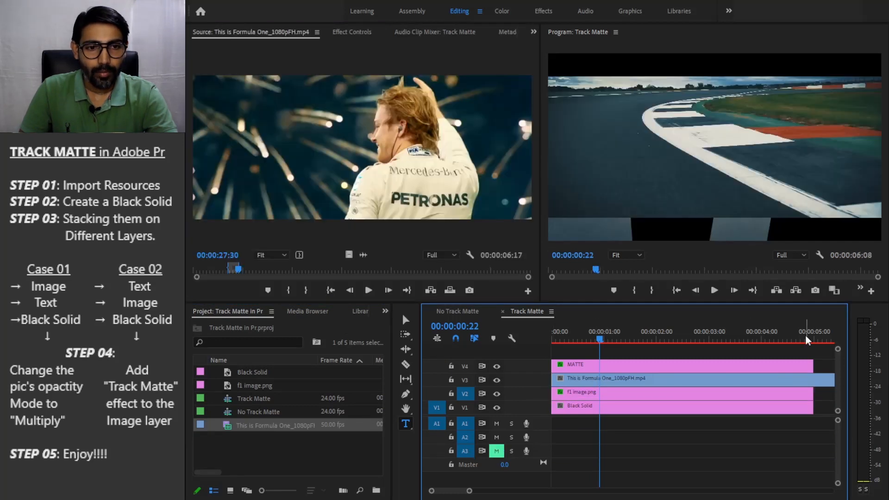
Step: Split the Formula One video where the other clips end and delete the excess piece
{"action": "left_click", "coordinate": [810, 331]}
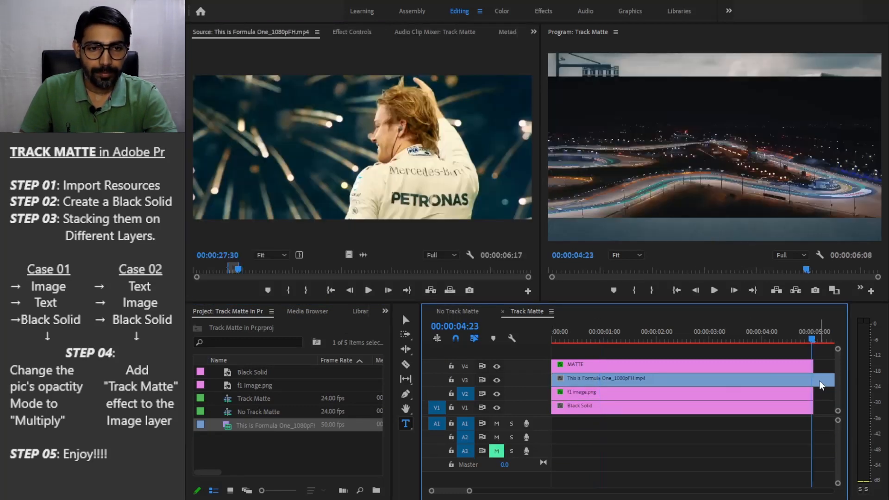
{"action": "key", "text": "c"}
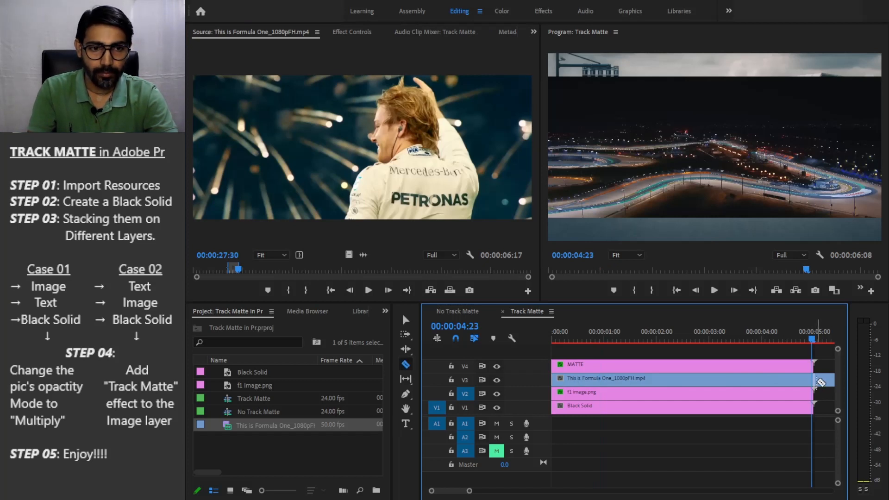
{"action": "key", "text": "v"}
{"action": "left_click", "coordinate": [824, 381]}
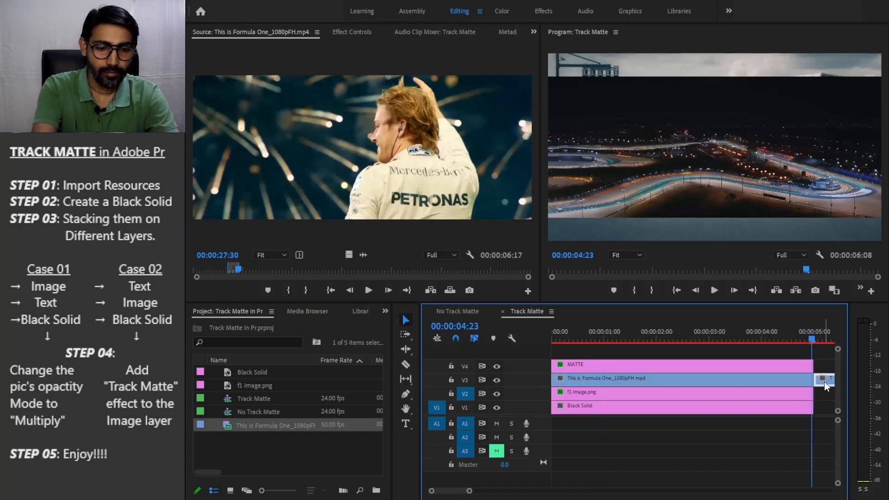
{"action": "key", "text": "Delete"}
{"action": "left_click", "coordinate": [563, 339]}
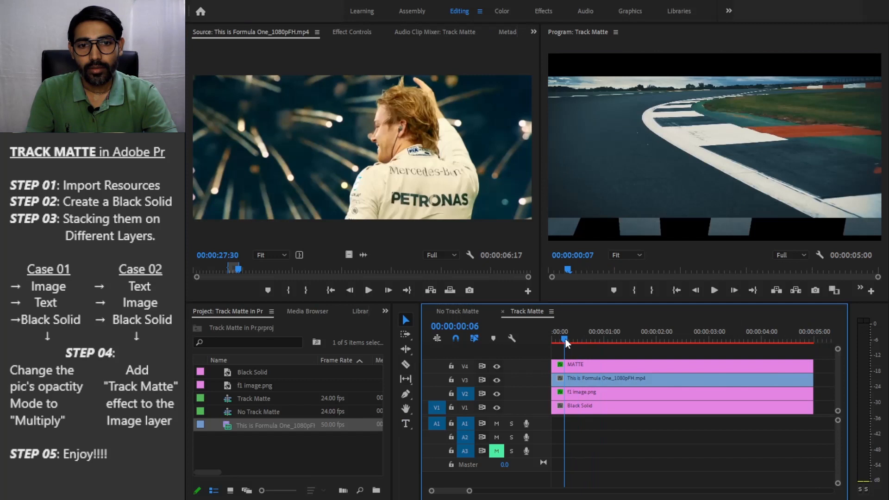
Step: Apply the Track Matte Key effect to the Formula One video on track V3
{"action": "left_click", "coordinate": [585, 381]}
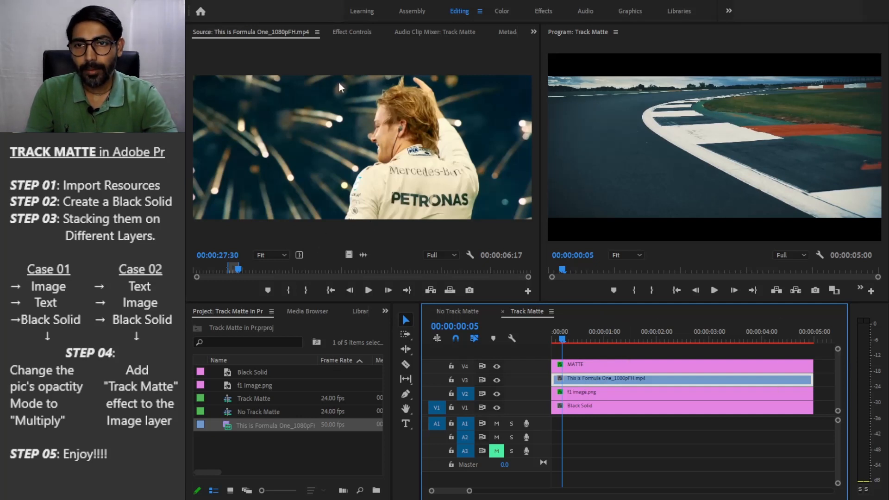
{"action": "scroll", "coordinate": [320, 309], "scroll_direction": "down", "scroll_amount": 4}
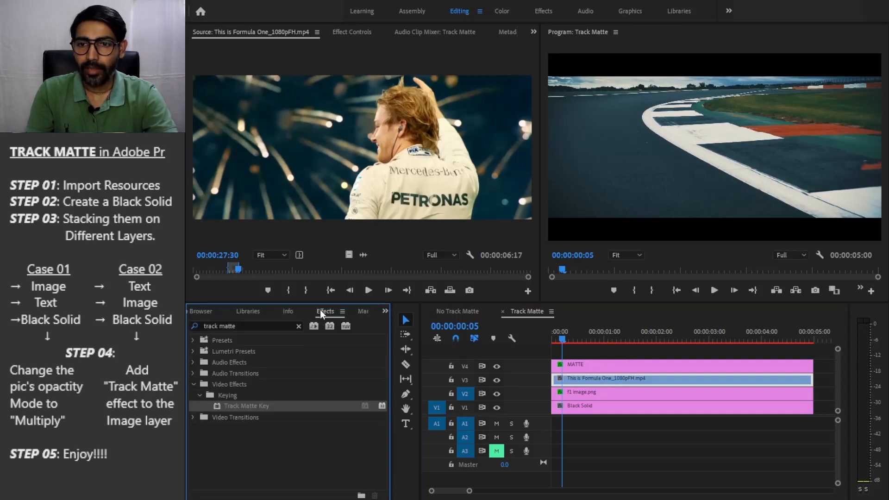
{"action": "left_click_drag", "start_coordinate": [231, 406], "coordinate": [574, 379]}
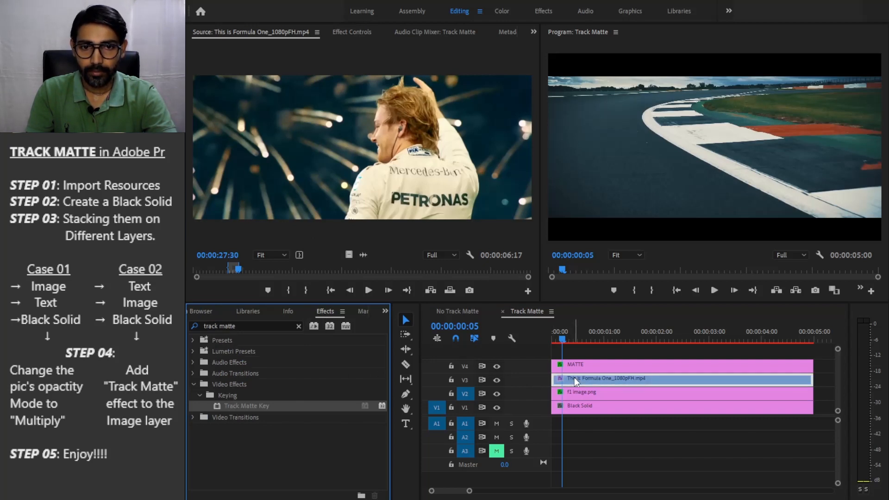
Step: Hide video track V2 that holds the f1 image
{"action": "left_click", "coordinate": [495, 394]}
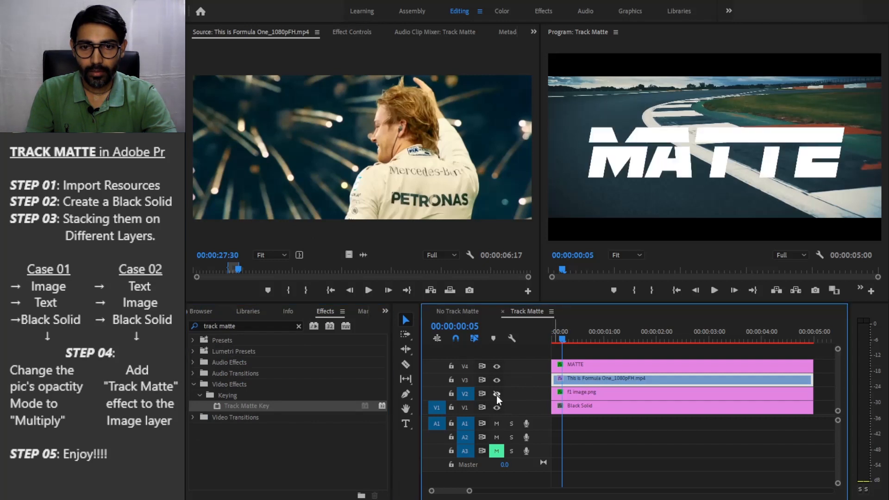
{"action": "left_click", "coordinate": [577, 392]}
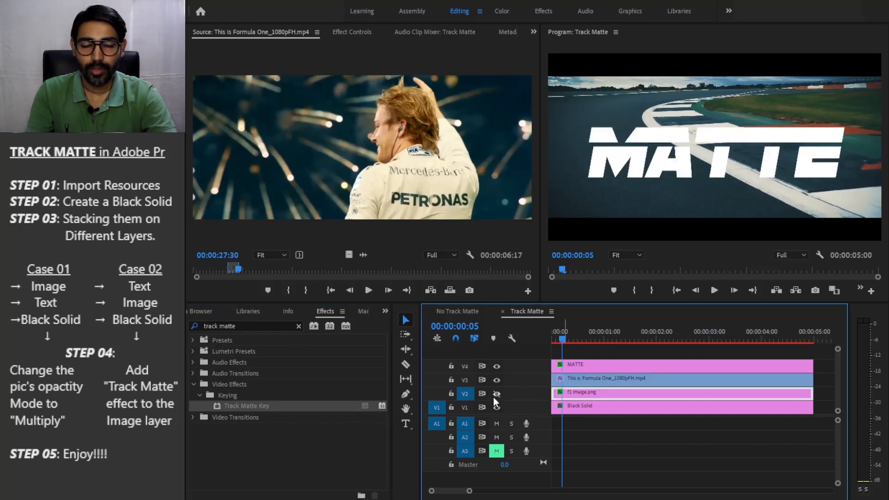
{"action": "left_click", "coordinate": [585, 366]}
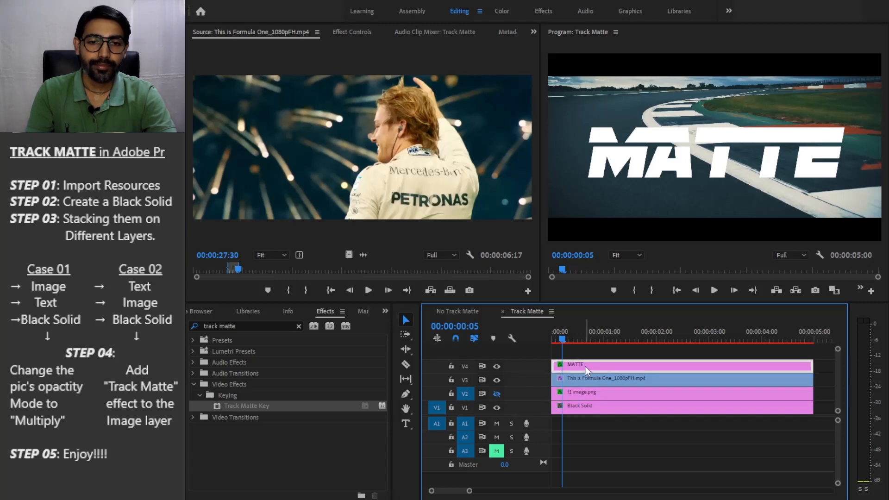
Step: Set the matte of the Formula One video's Track Matte Key effect to Video 4
{"action": "left_click", "coordinate": [591, 380]}
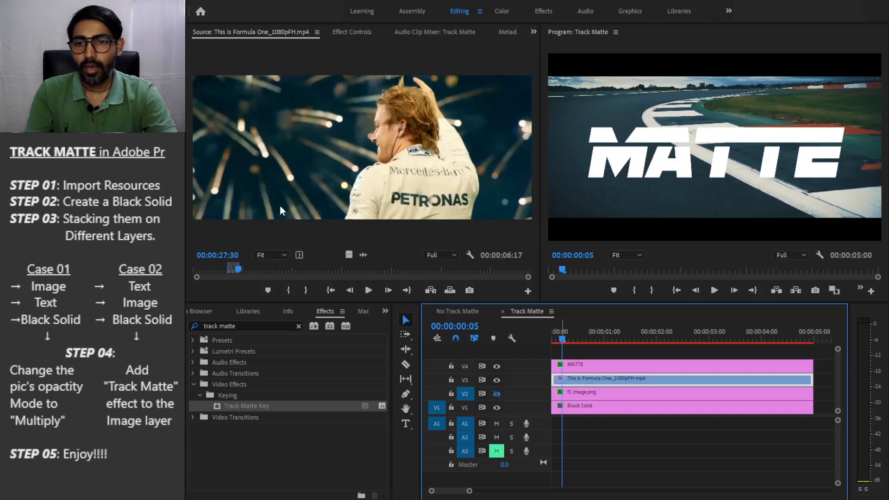
{"action": "left_click", "coordinate": [349, 35]}
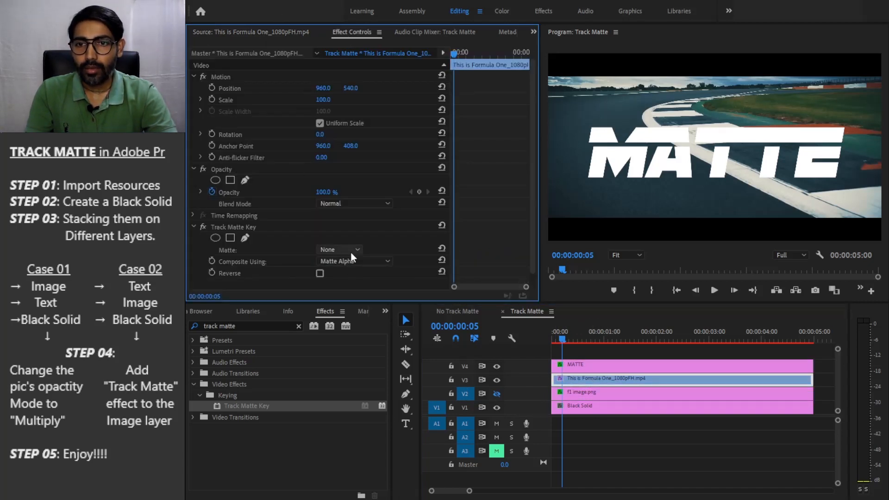
{"action": "left_click", "coordinate": [345, 274]}
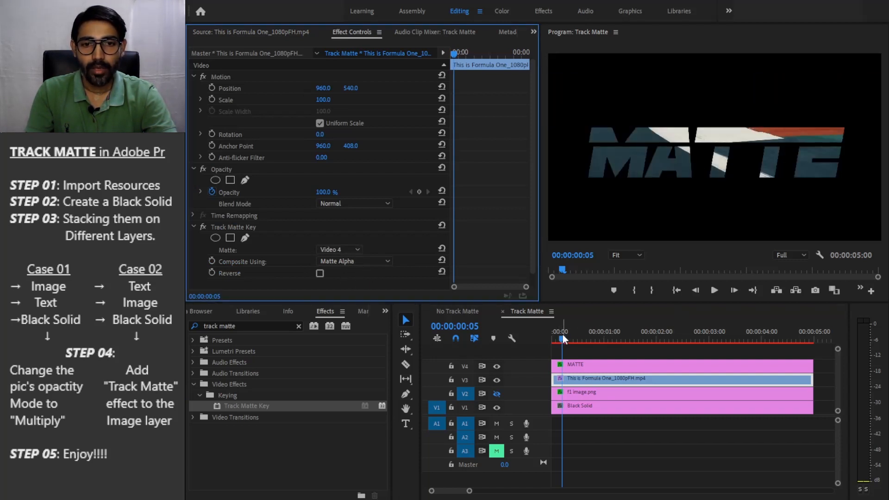
Step: Play the sequence from the start to preview the Formula One video inside the animated MATTE text
{"action": "left_click_drag", "start_coordinate": [562, 334], "coordinate": [549, 331]}
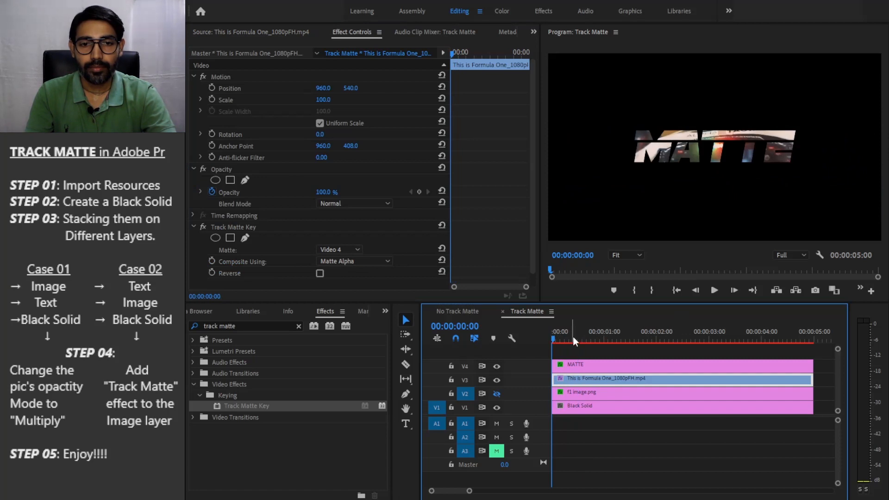
{"action": "key", "text": "space"}
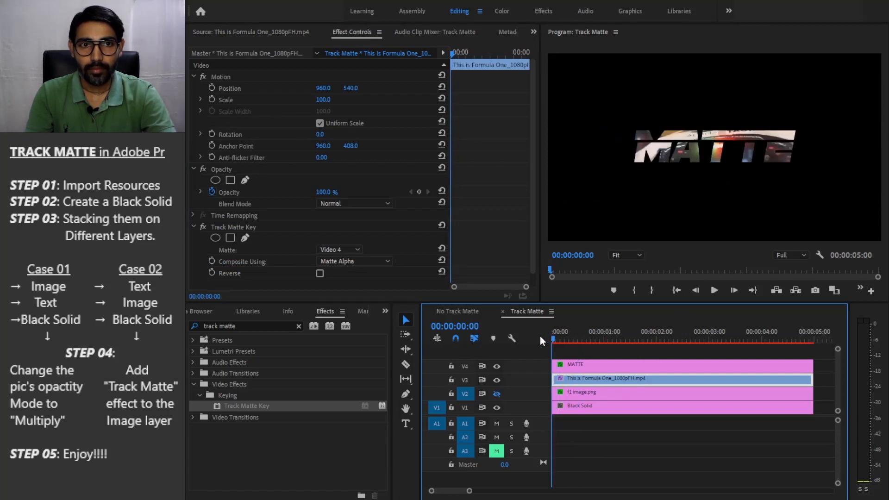
{"action": "left_click", "coordinate": [628, 335]}
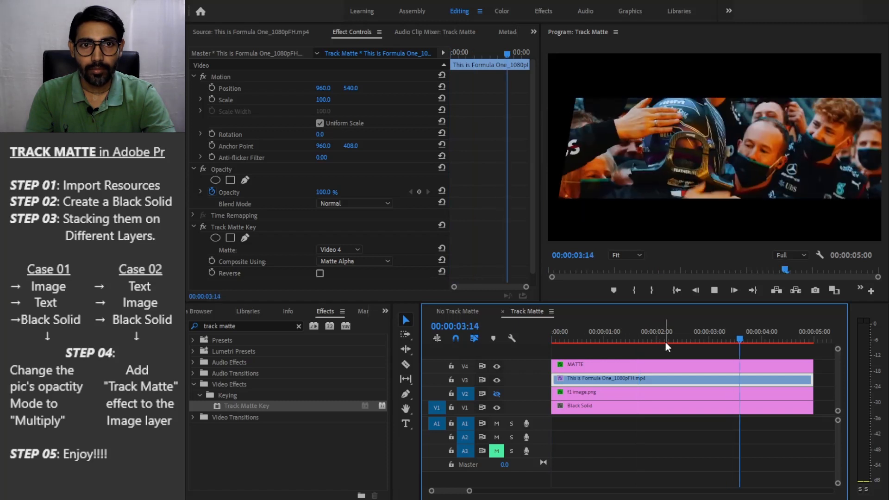
Step: Return to the sequence start and slip the Formula One video on track V3 to another section of its source footage
{"action": "left_click_drag", "start_coordinate": [627, 335], "coordinate": [551, 339]}
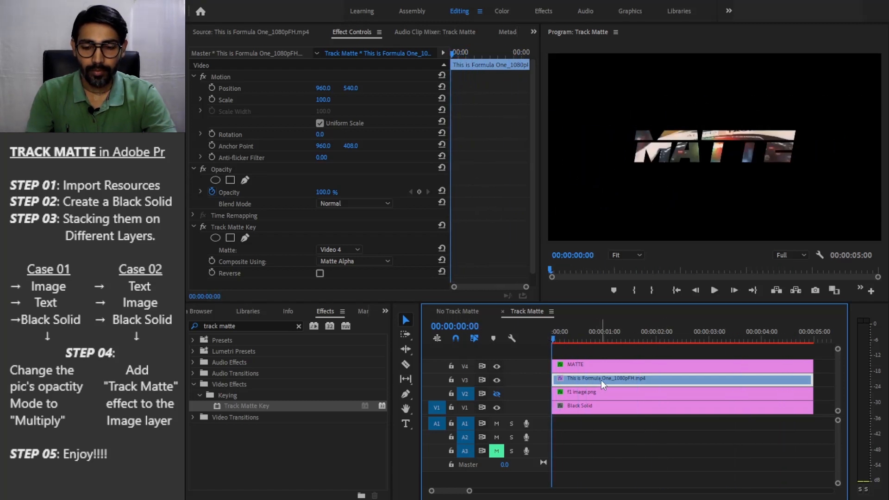
{"action": "key", "text": "y"}
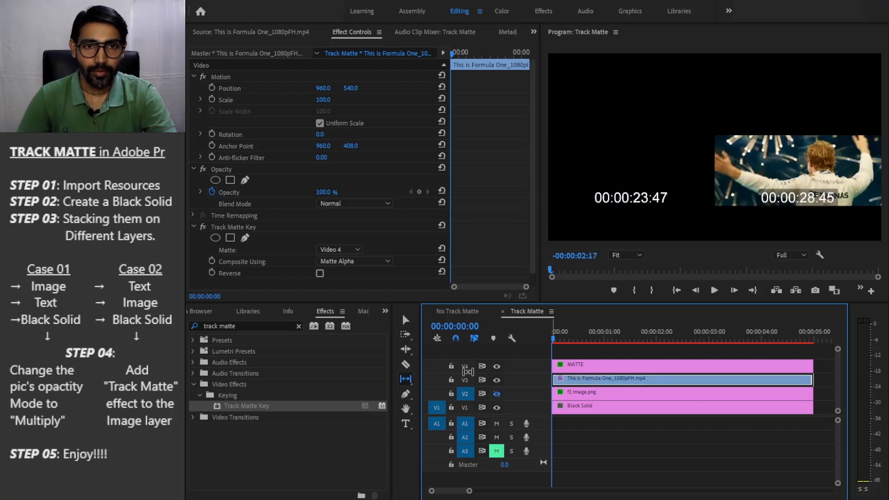